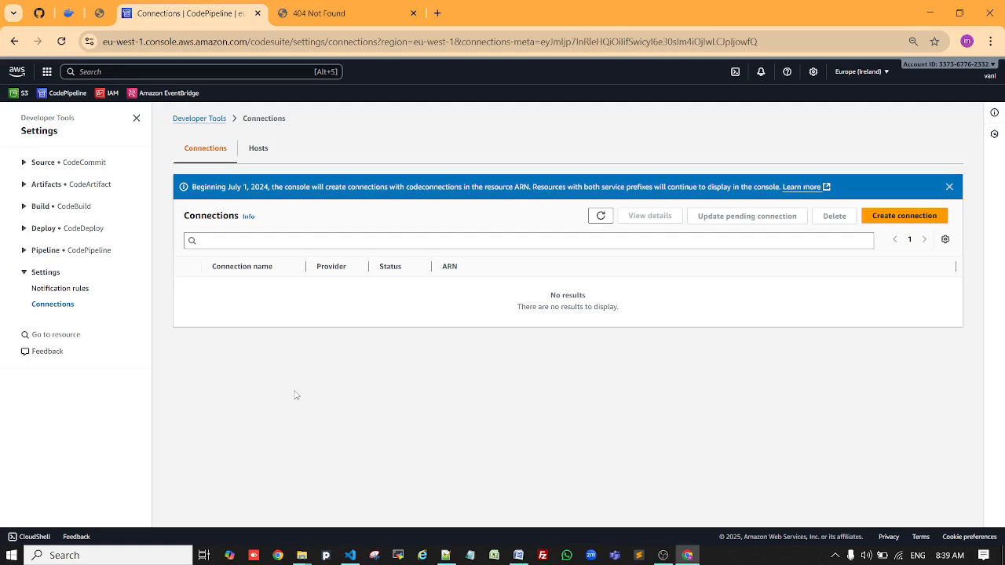
Step: Start creating a new connection in the AWS Developer Tools settings with GitHub as the provider
click(521, 556)
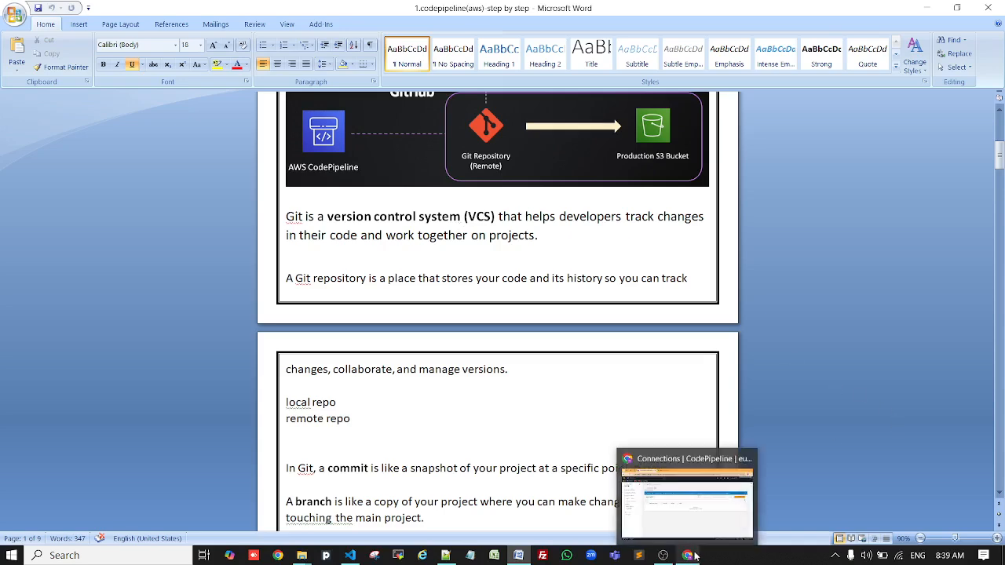
click(688, 538)
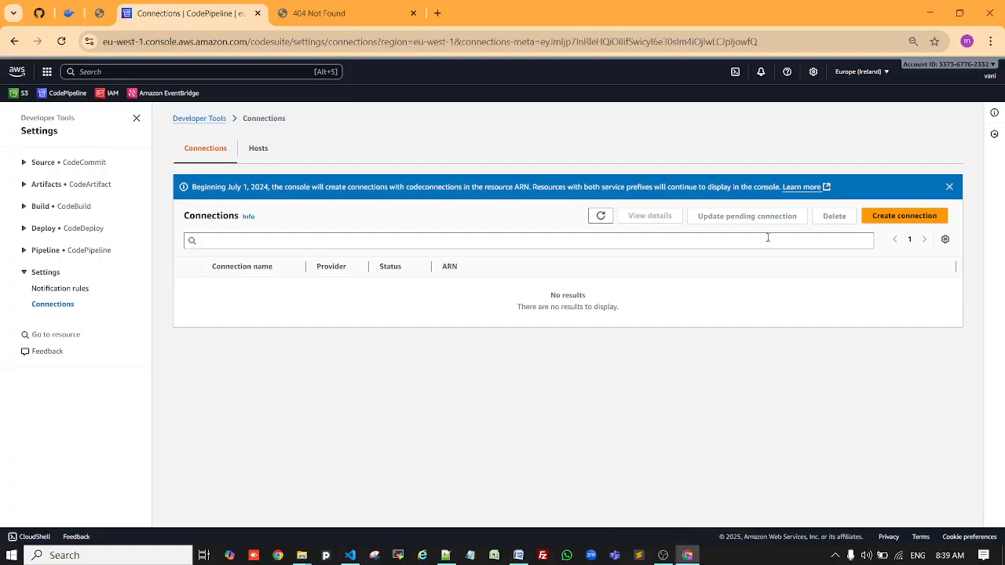
click(901, 216)
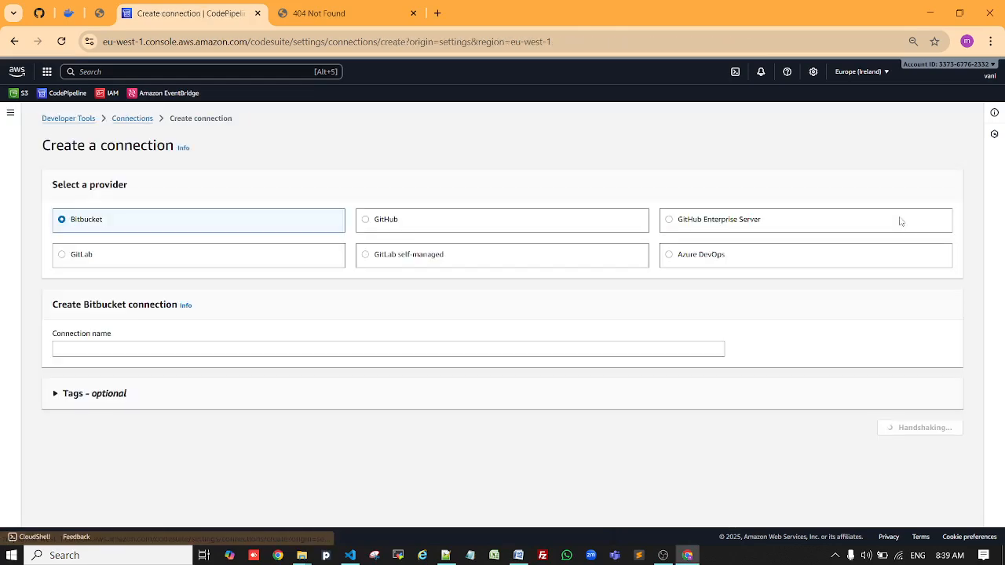
click(369, 223)
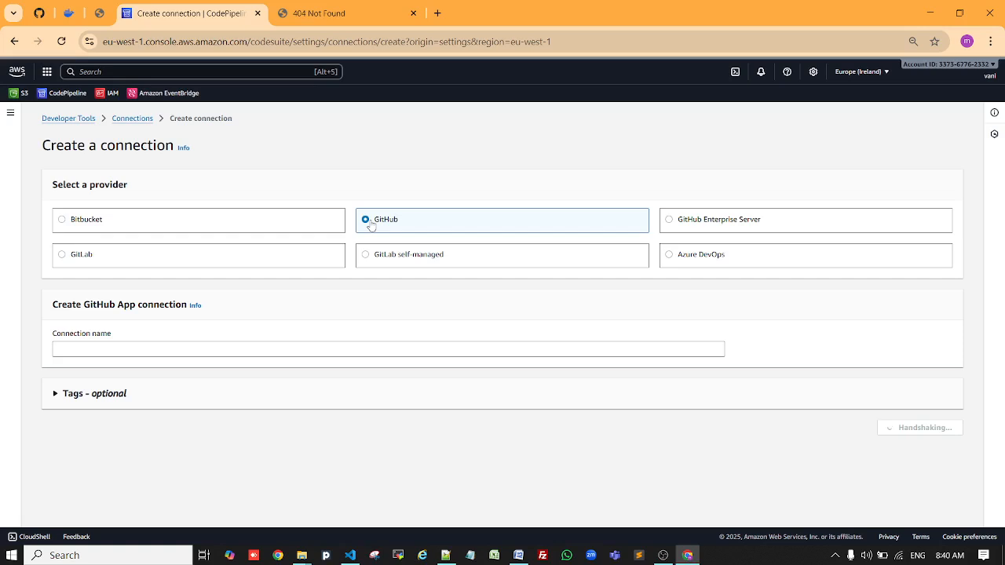
Step: Name the connection githubconnection and try to connect it to GitHub
click(147, 353)
text(gi)
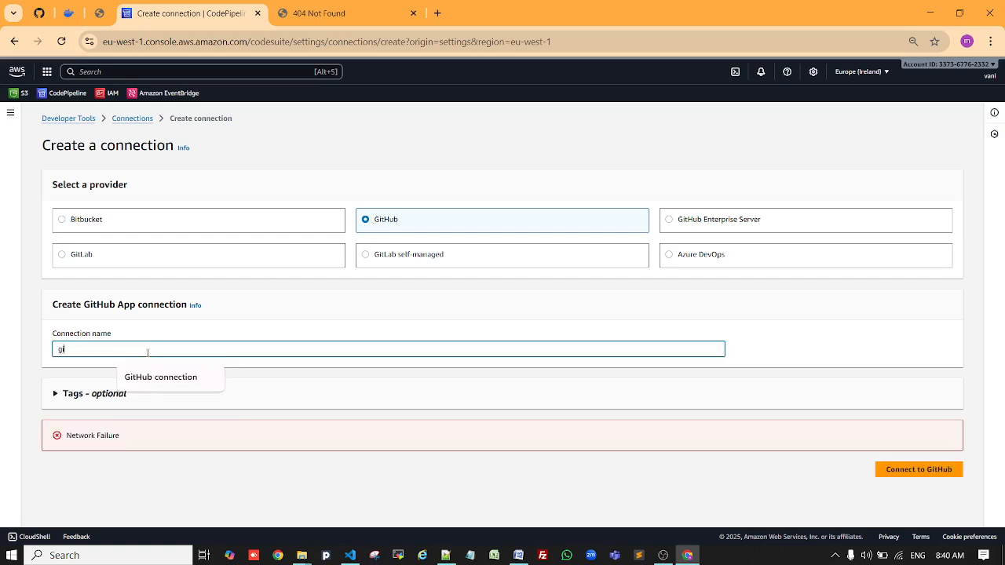
text(thubco)
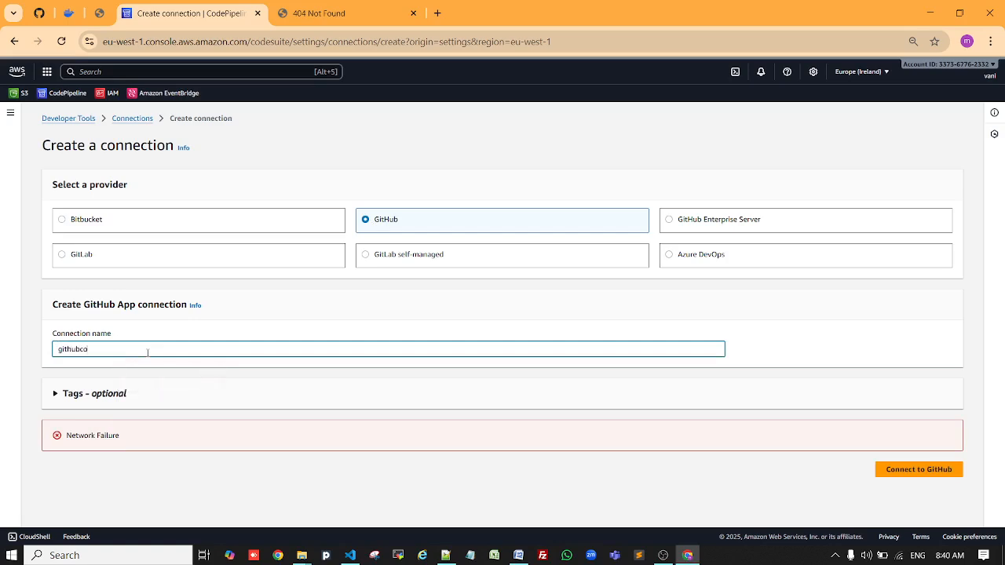
text(n)
key(BackSpace)
key(BackSpace)
key(BackSpace)
text(onnection)
click(920, 474)
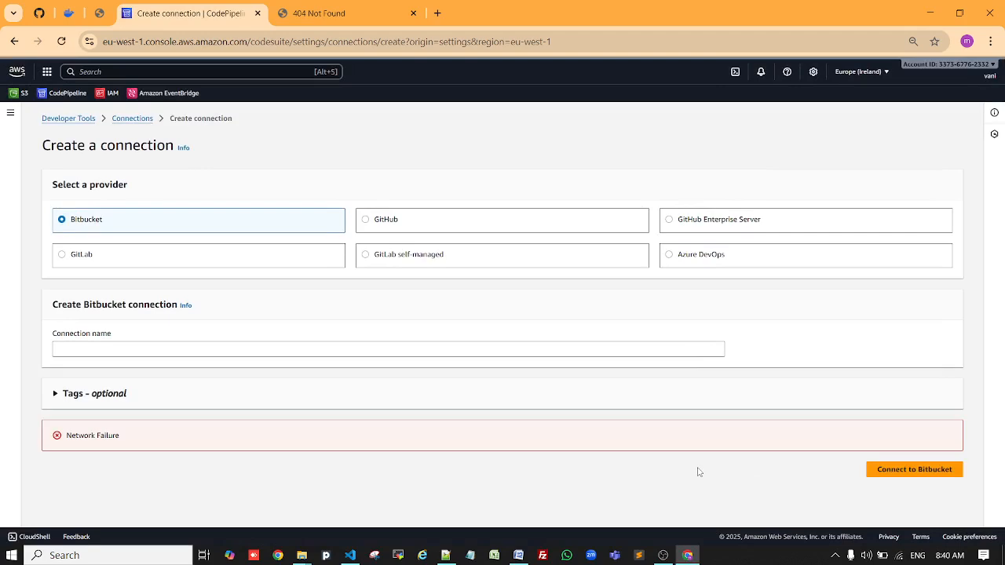
Step: Switch to the my-website-repo repository on GitHub and reload its page
click(40, 13)
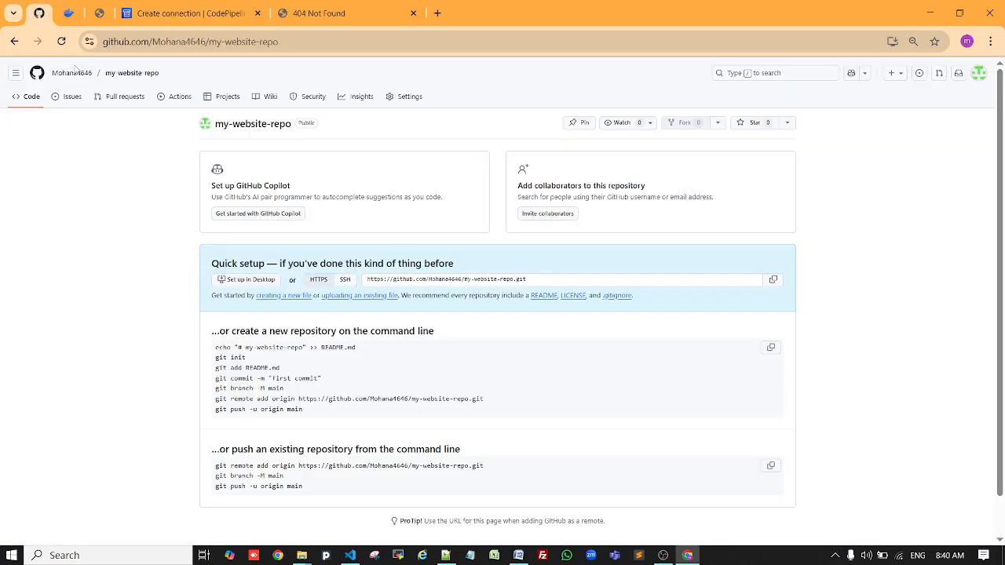
click(62, 42)
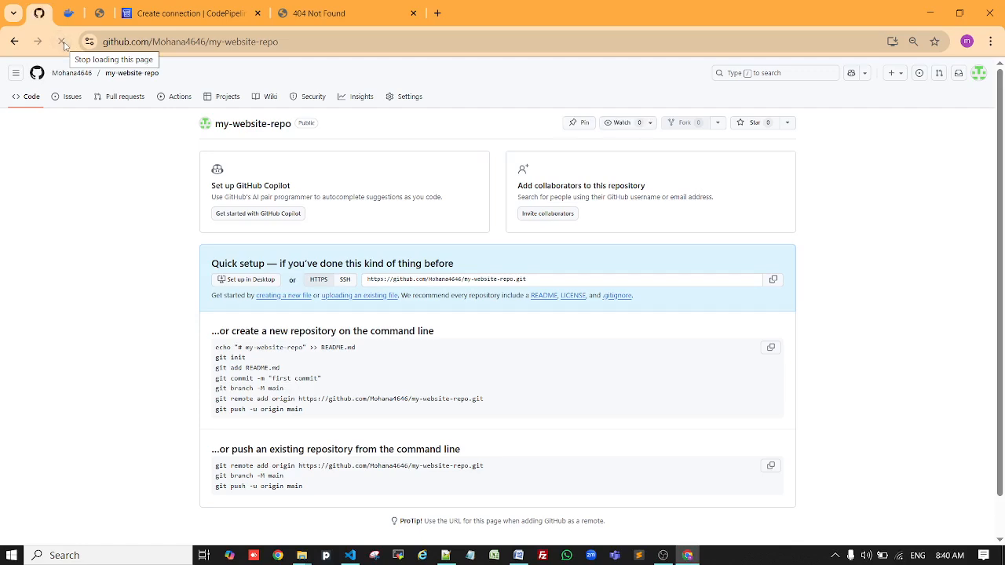
scroll(598, 205, down, 1)
scroll(598, 205, up, 1)
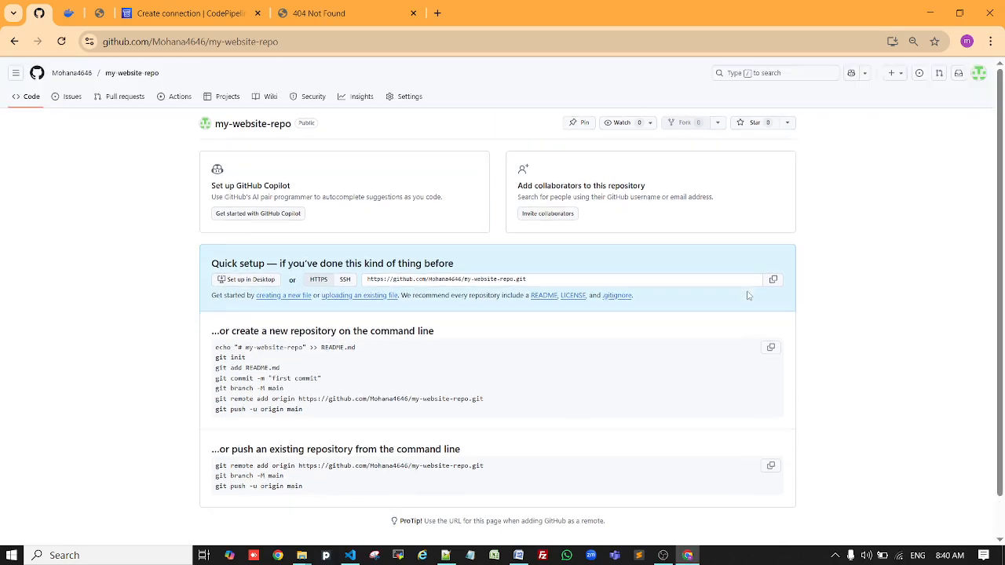
Step: Start deleting my-website-repo from the Danger Zone of its repository settings and acknowledge the effects of the deletion
click(411, 101)
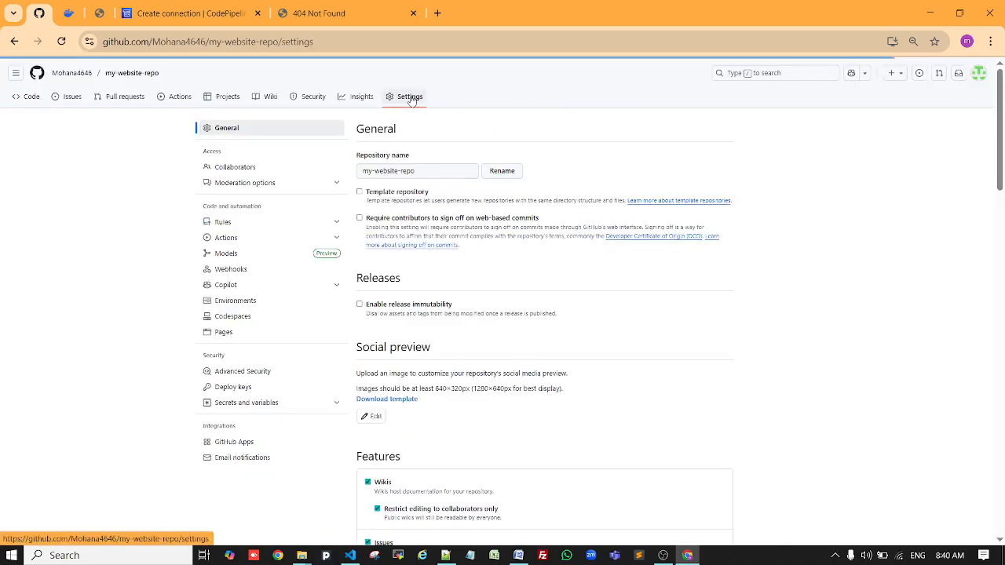
scroll(596, 327, down, 20)
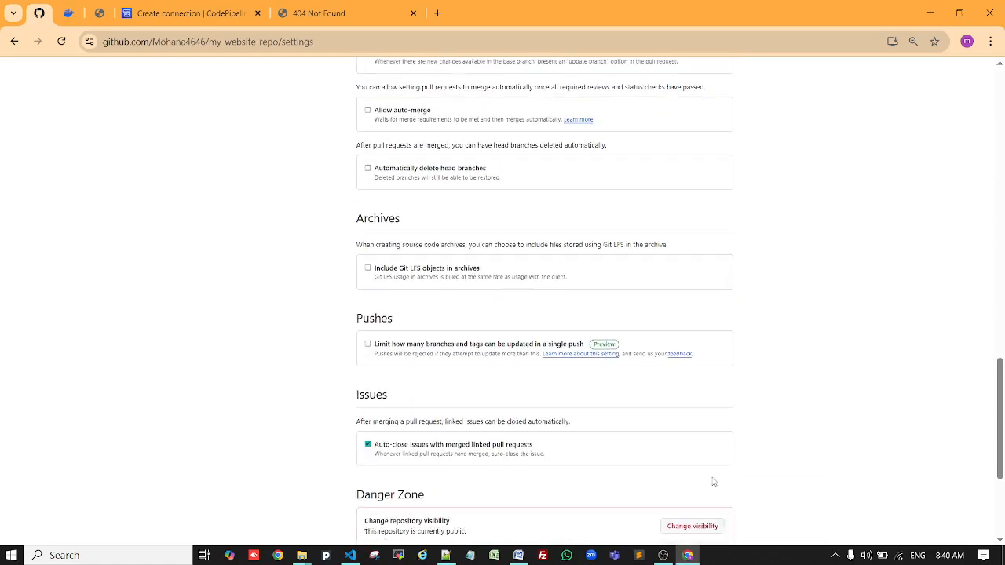
scroll(713, 482, up, 20)
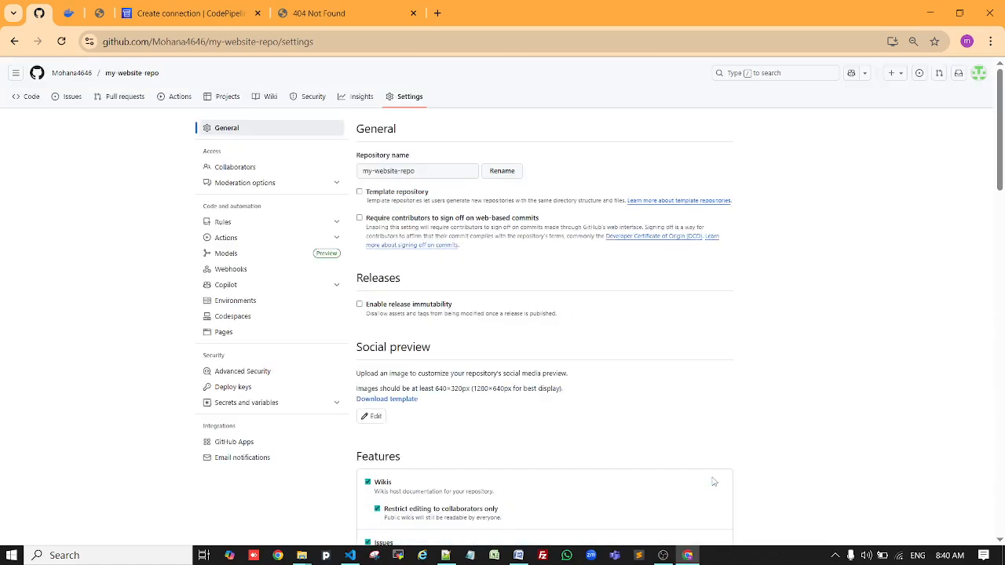
click(404, 95)
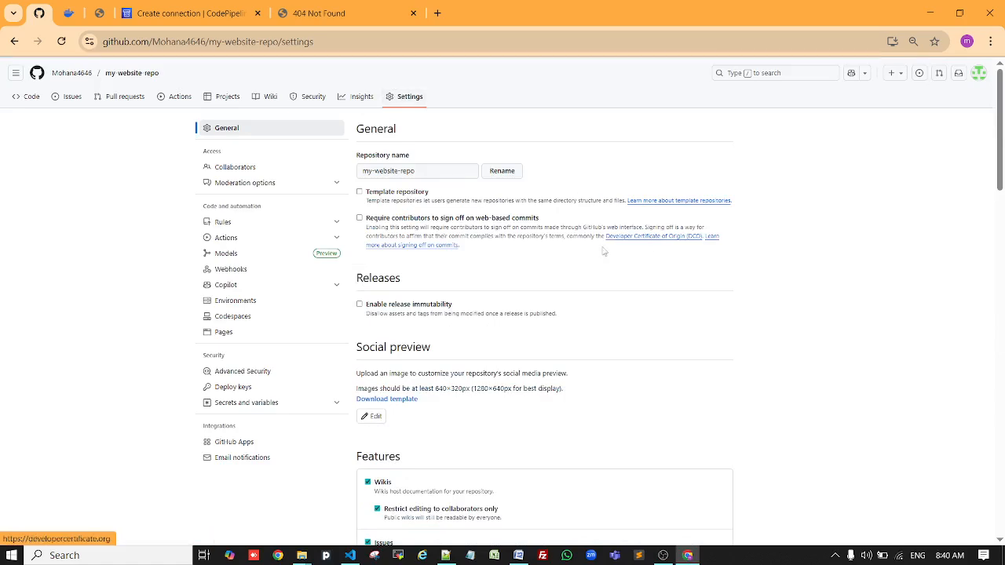
scroll(663, 280, down, 8)
scroll(663, 280, down, 10)
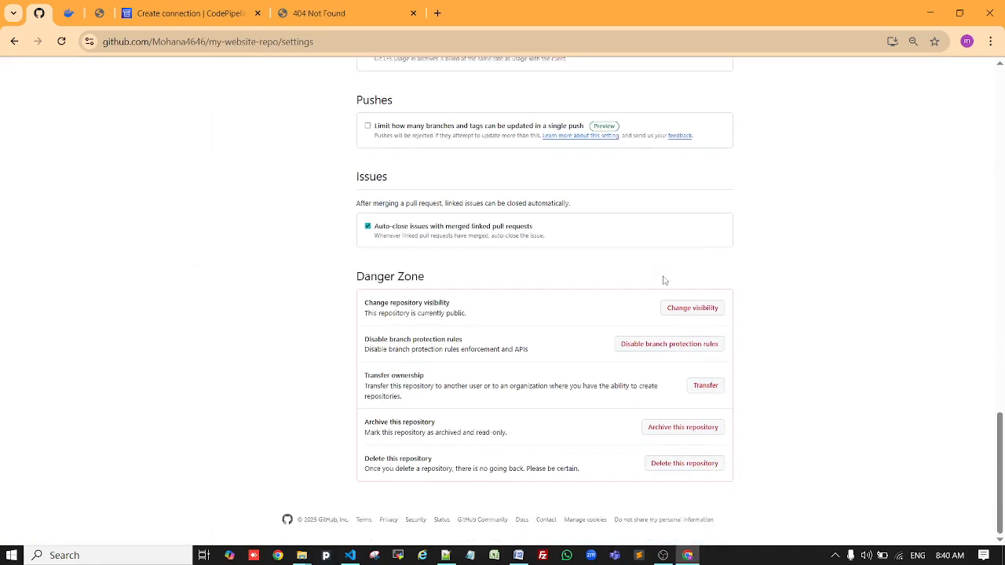
click(687, 464)
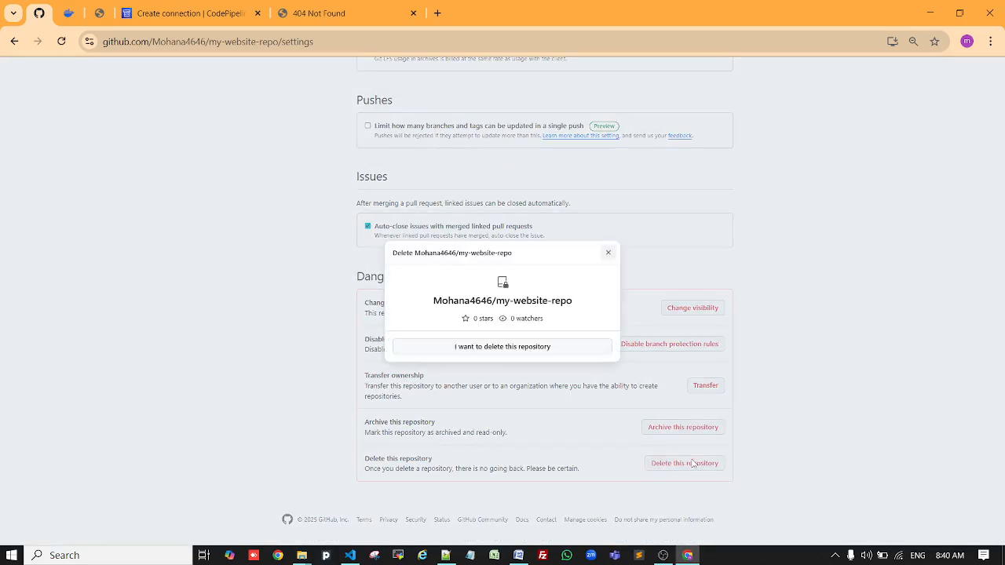
click(488, 350)
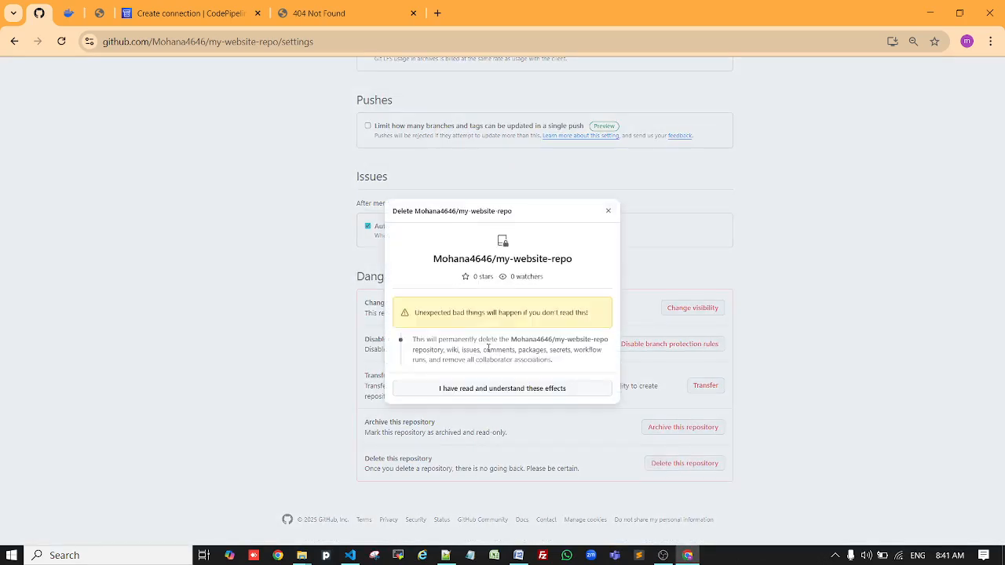
click(492, 390)
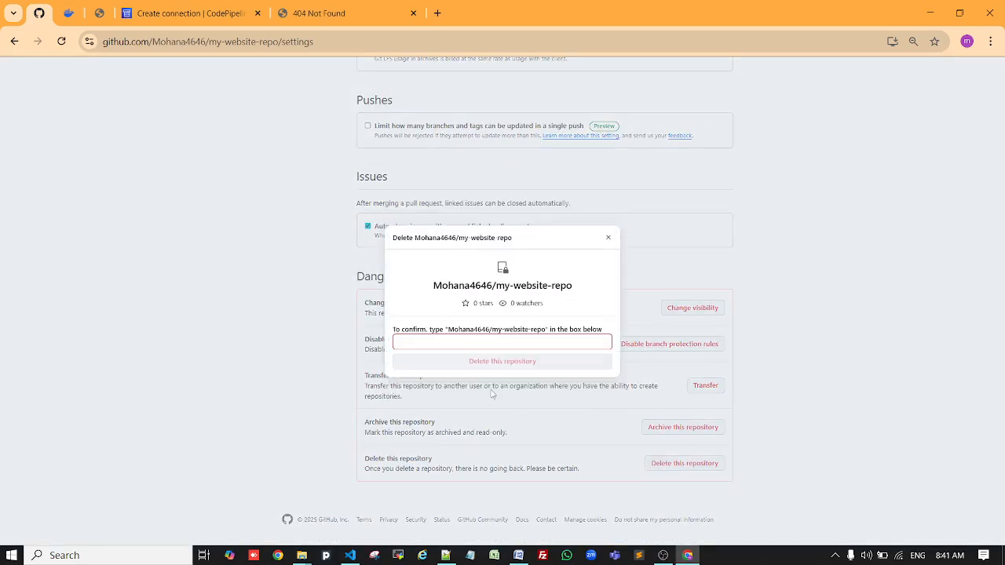
Step: Fill in the full my-website-repo repository path as confirmation and submit the deletion
click(473, 341)
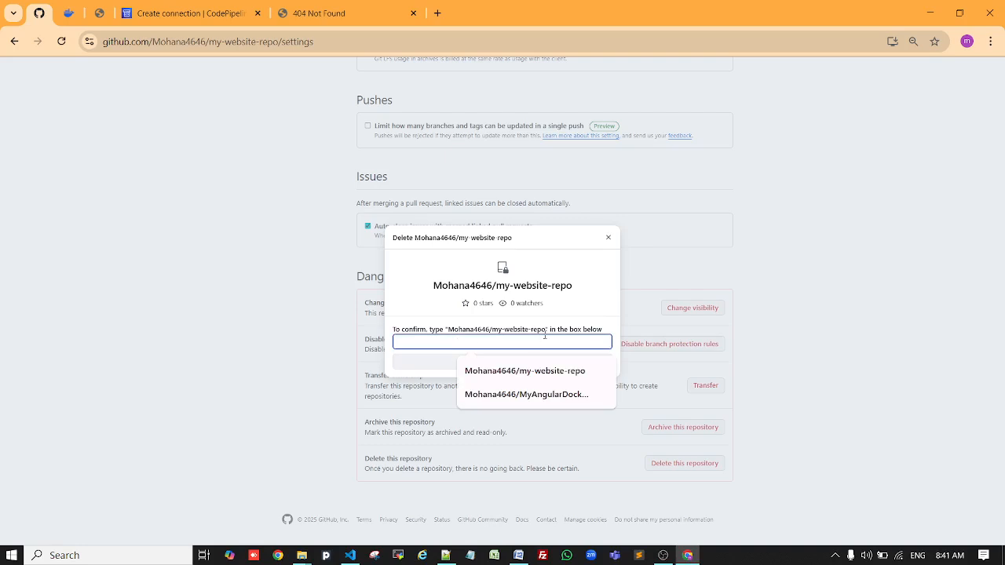
drag(545, 331, 452, 337)
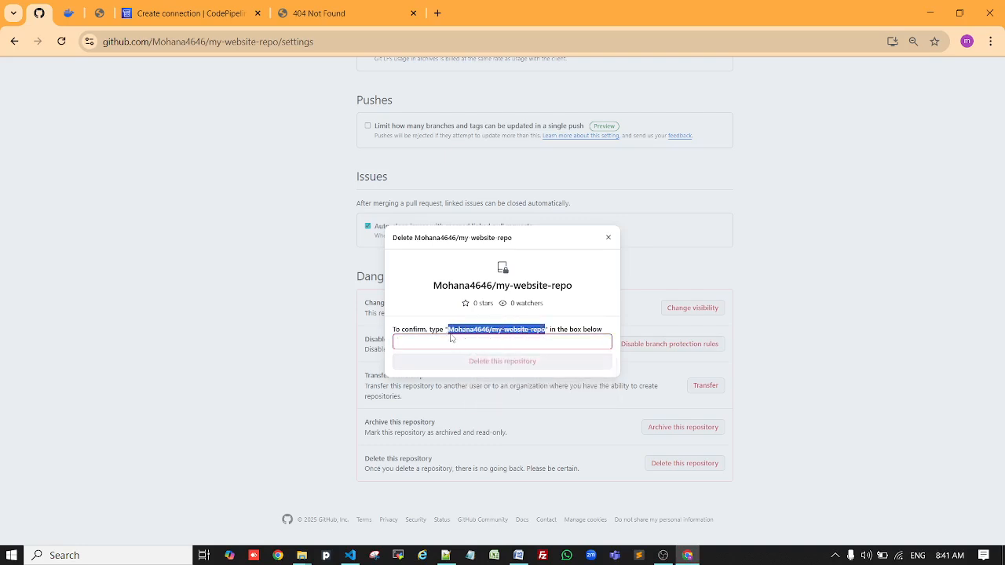
click(410, 343)
click(475, 372)
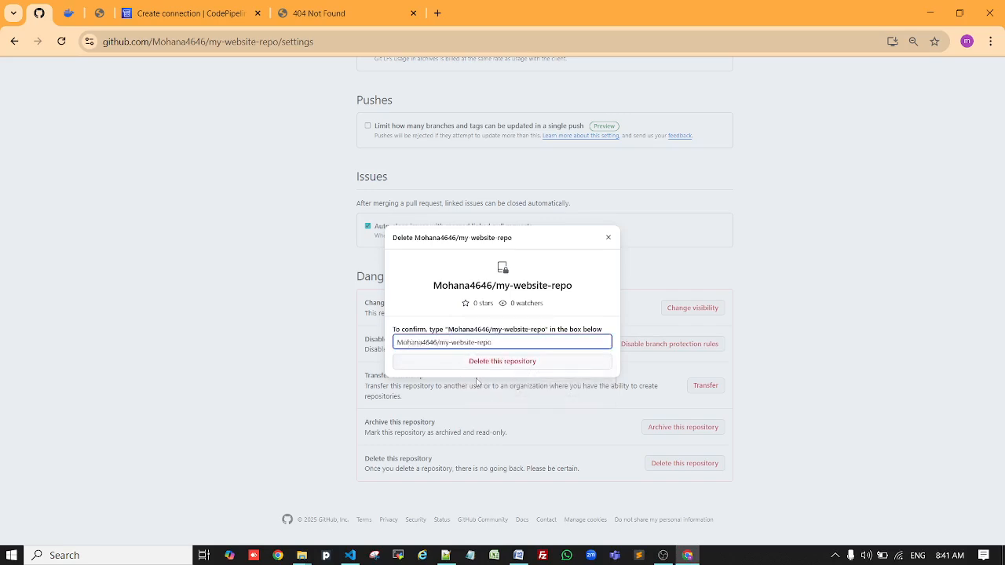
click(474, 363)
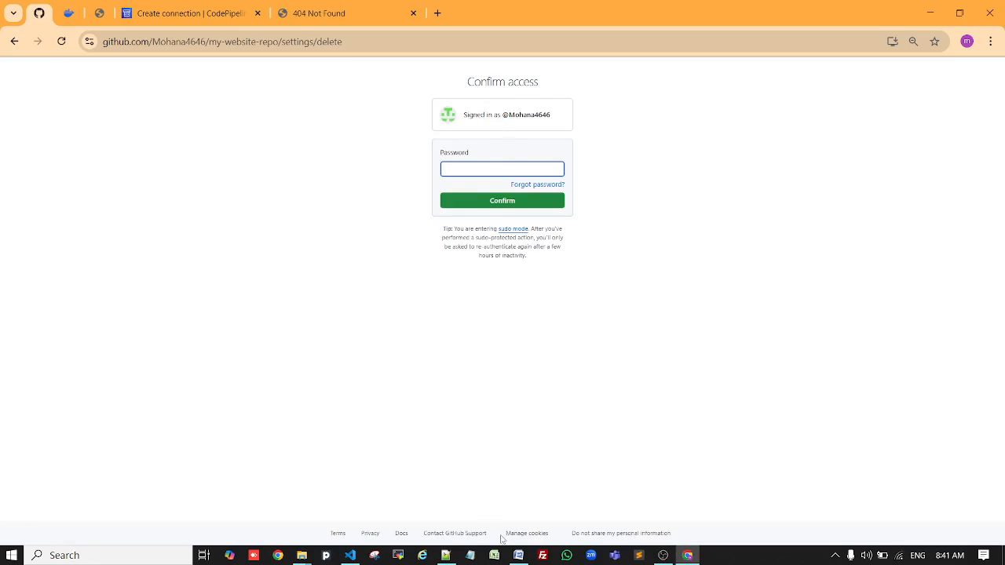
Step: Look through the Word notes "1.codepipeline(aws)-step by step" and return to the GitHub access confirmation page
mouse_move(519, 556)
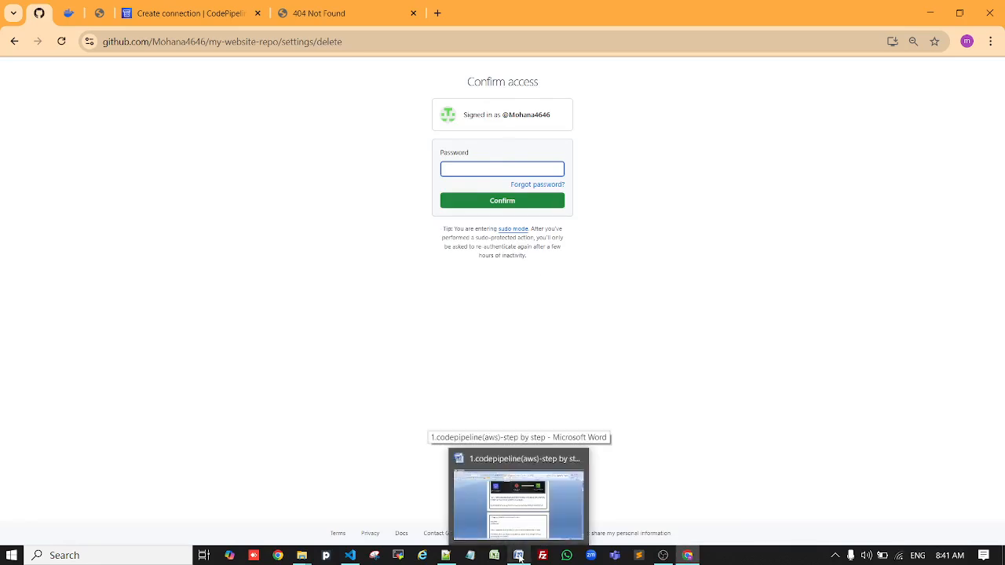
click(518, 556)
scroll(480, 336, down, 15)
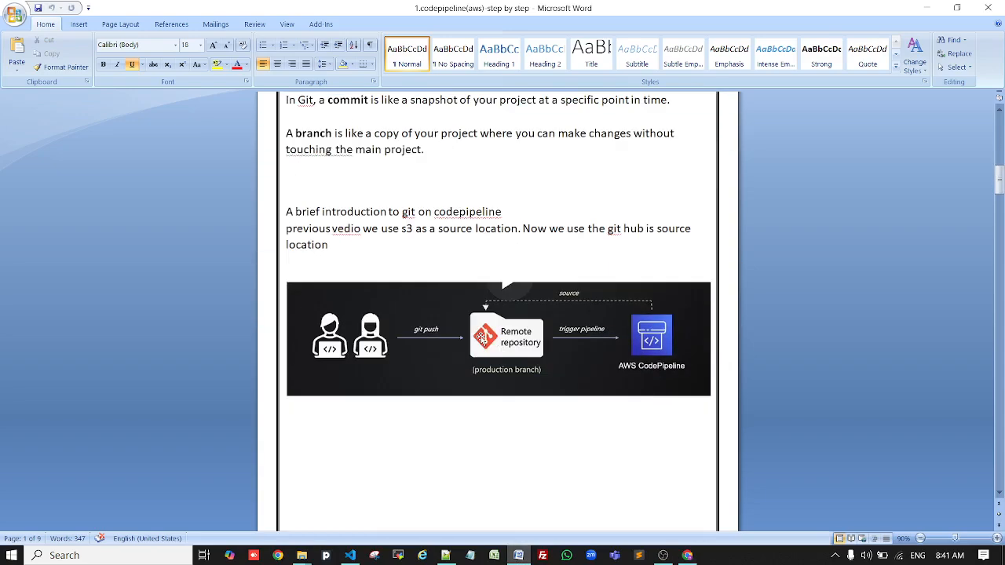
scroll(479, 336, down, 3)
scroll(480, 338, up, 12)
scroll(480, 338, up, 3)
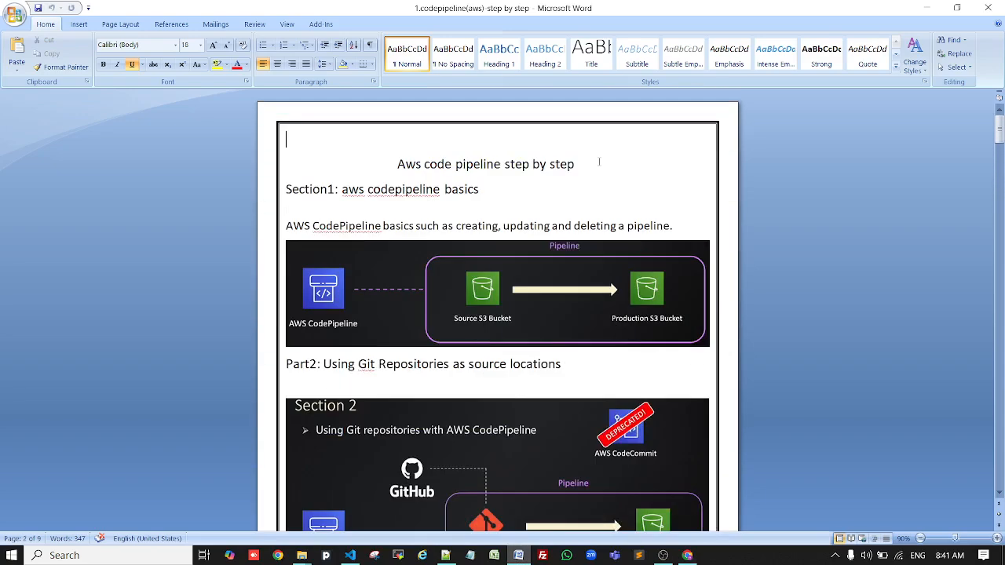
click(941, 5)
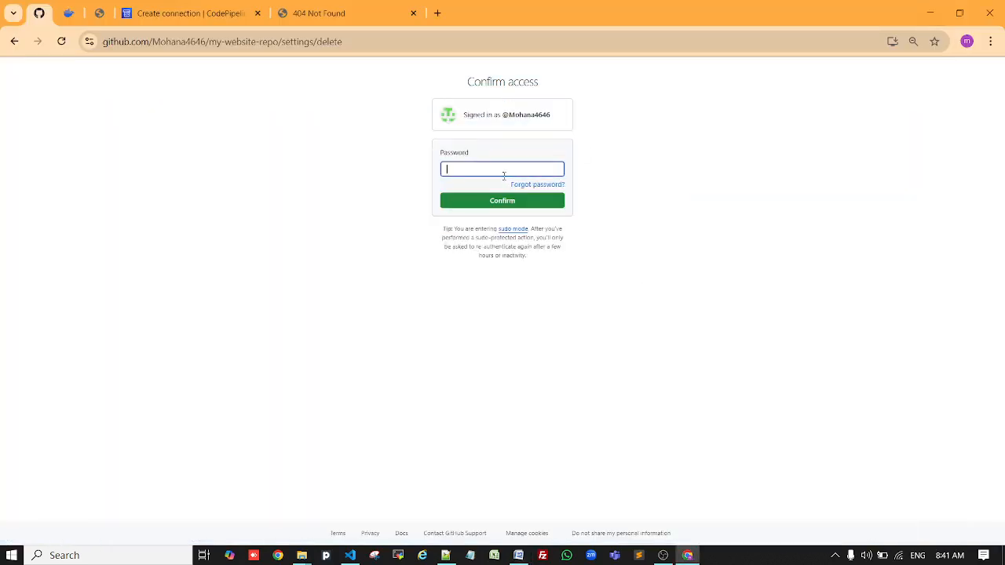
Step: Enter the account password to authorize deleting my-website-repo, and dismiss the offer to save the password
text(•••••••••••)
click(514, 198)
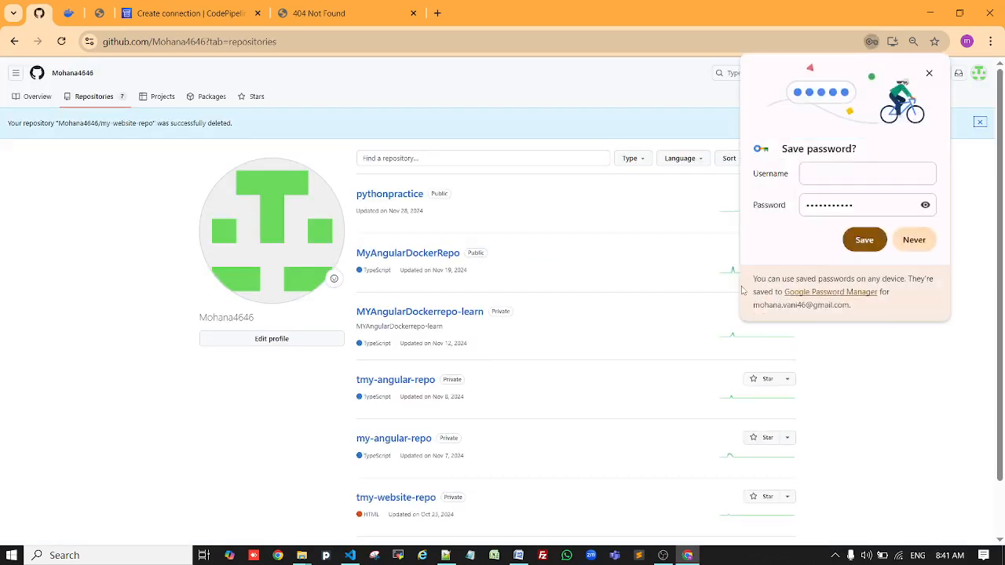
scroll(917, 398, down, 2)
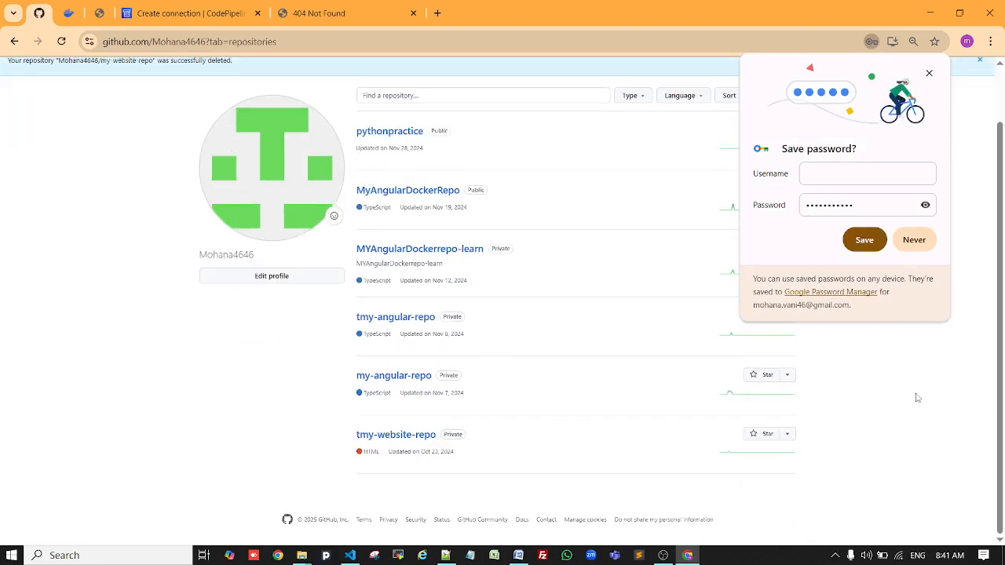
scroll(243, 384, up, 2)
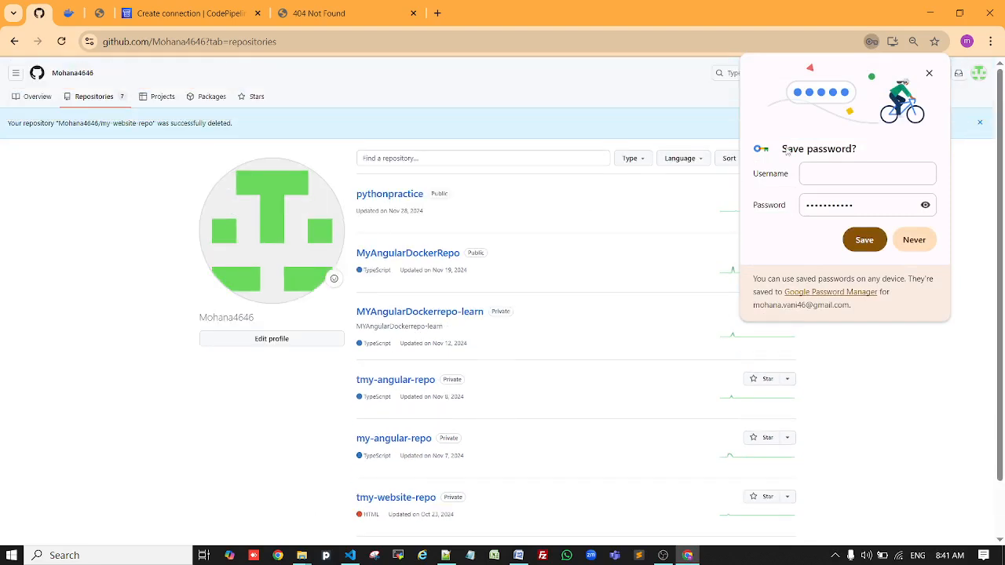
click(928, 73)
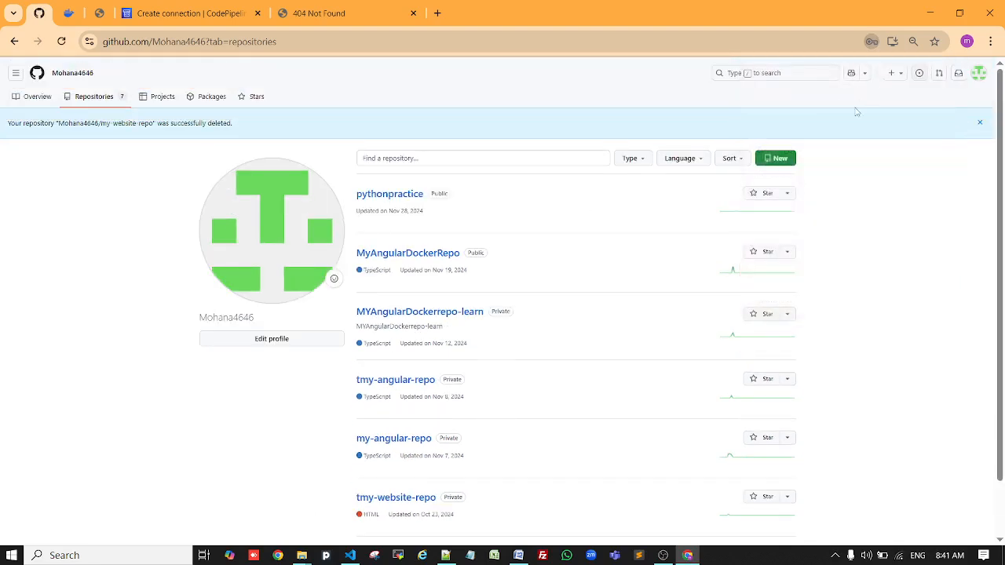
Step: Start a new GitHub repository and name it my-website-repo
click(779, 159)
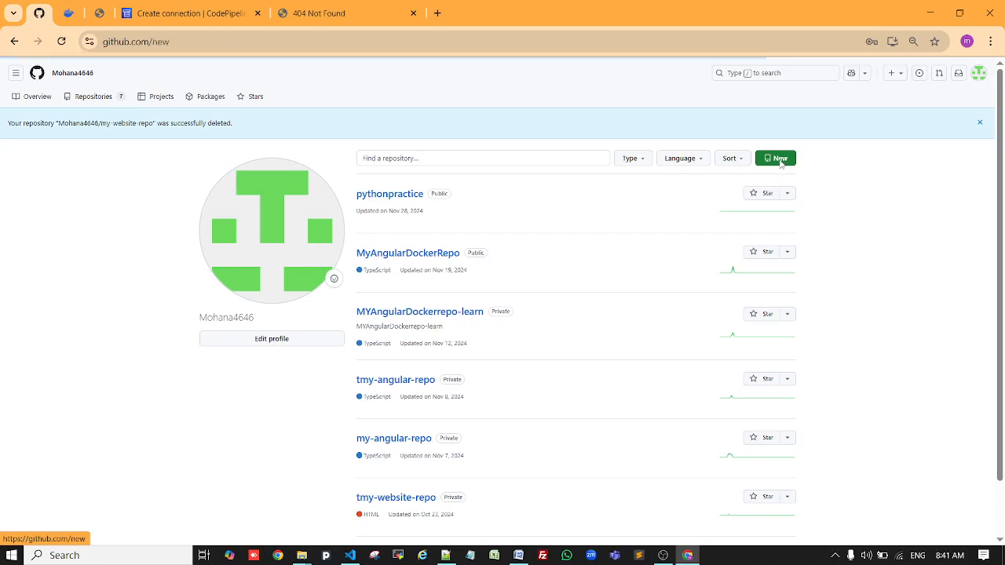
click(440, 190)
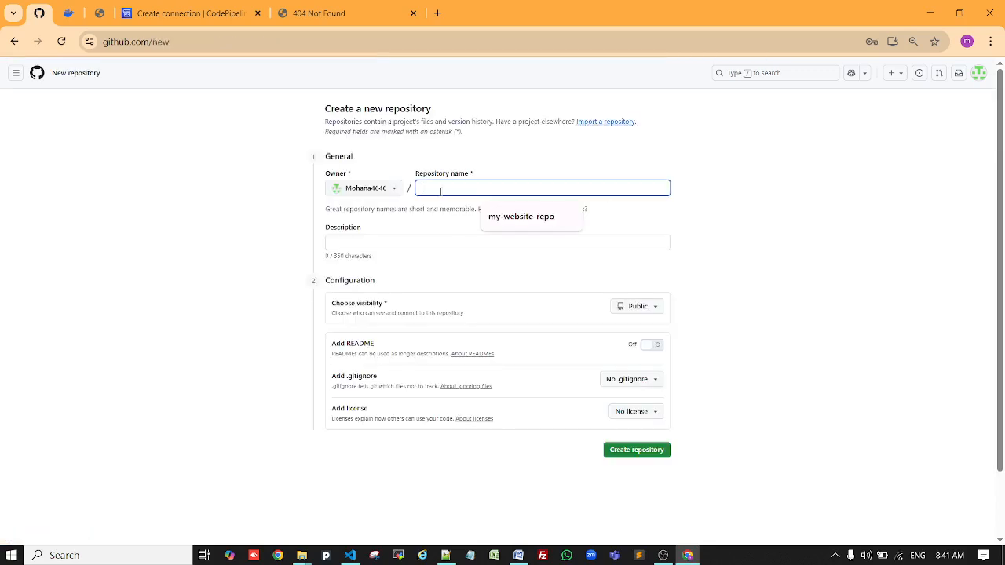
text(my-)
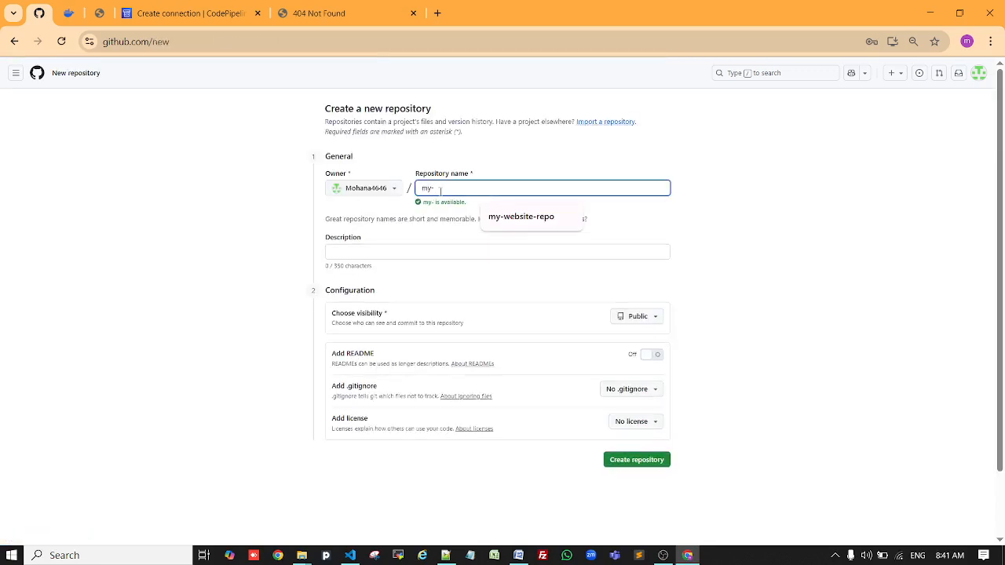
text(webs)
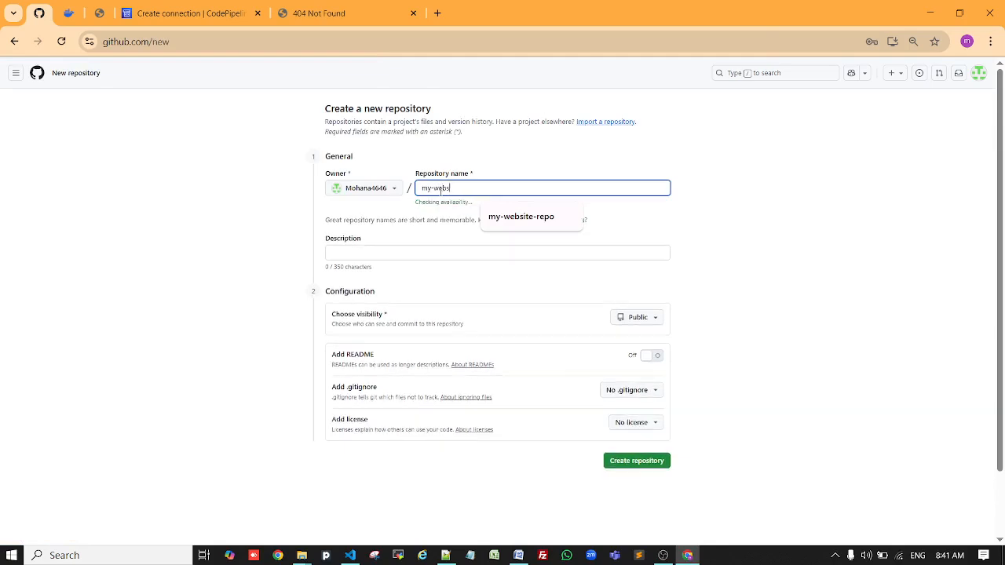
text(ite)
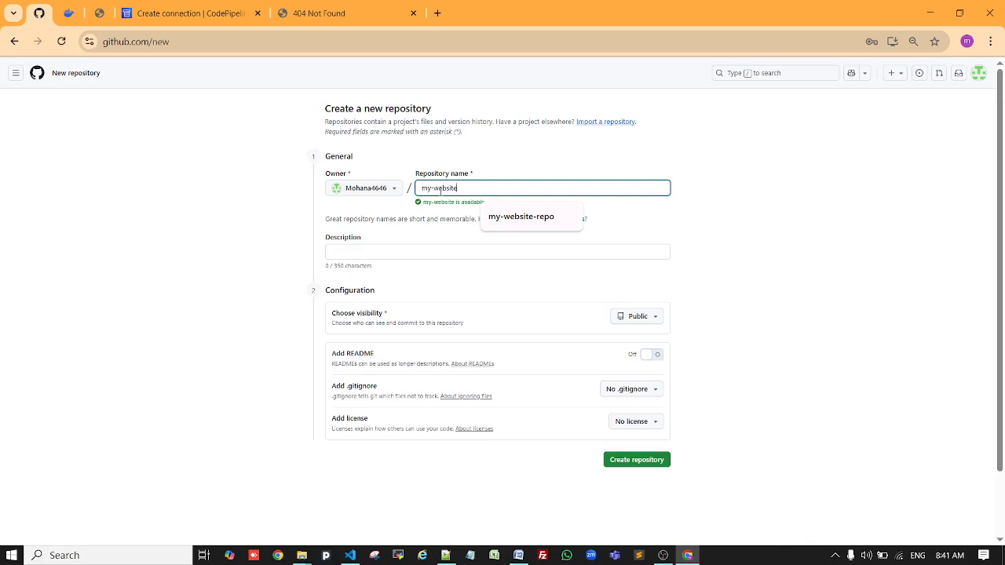
text(-rep)
text(o)
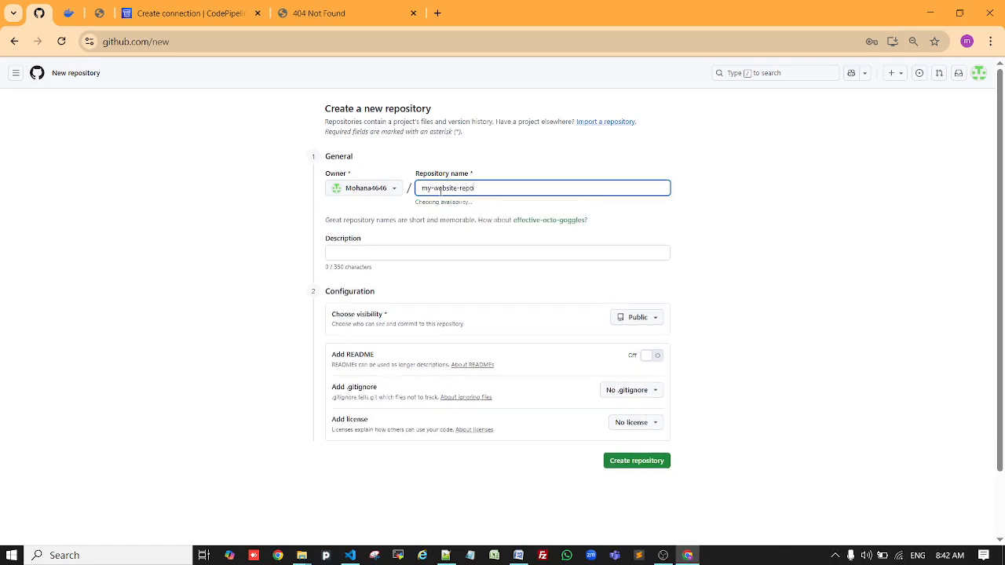
Step: Set the new repository's visibility to Private and create it
click(660, 321)
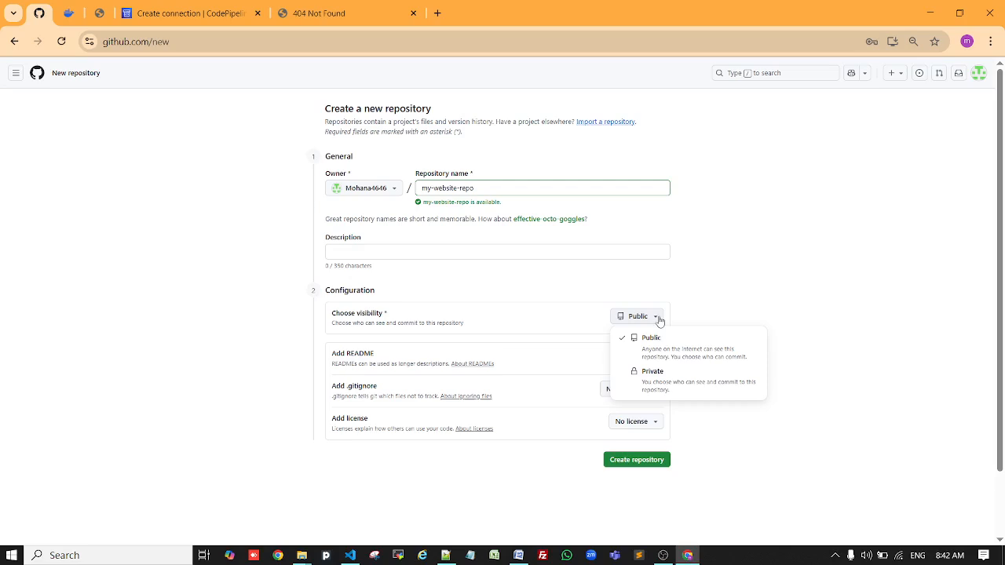
click(655, 372)
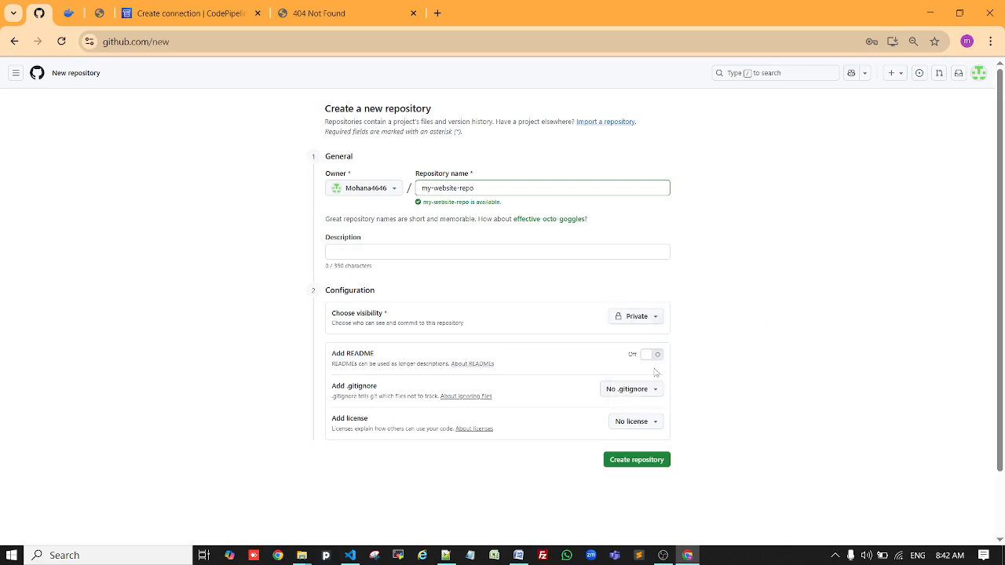
click(619, 459)
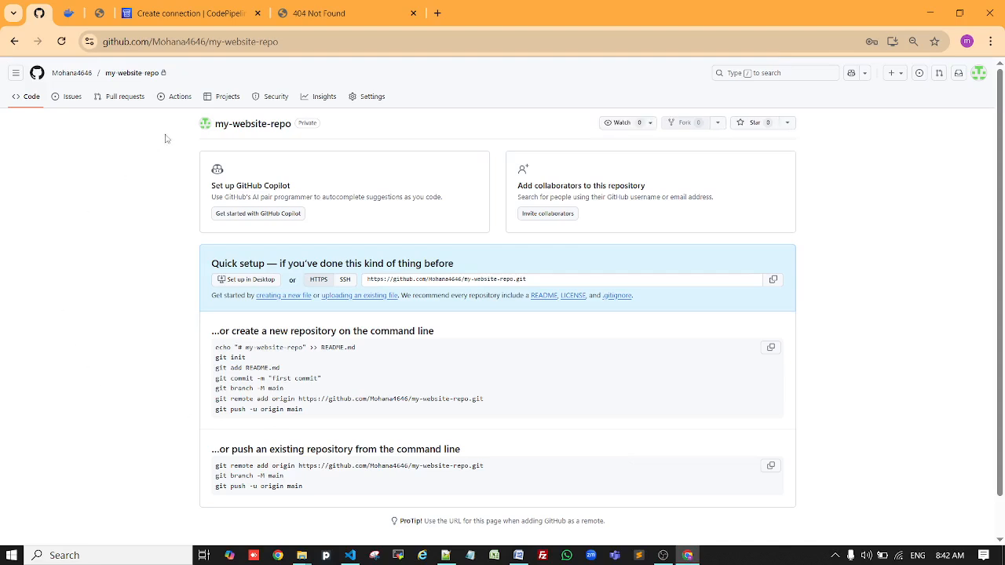
Step: Switch to the AWS CodePipeline console, reload it, and reopen the Connections list of the Developer Tools settings
click(201, 14)
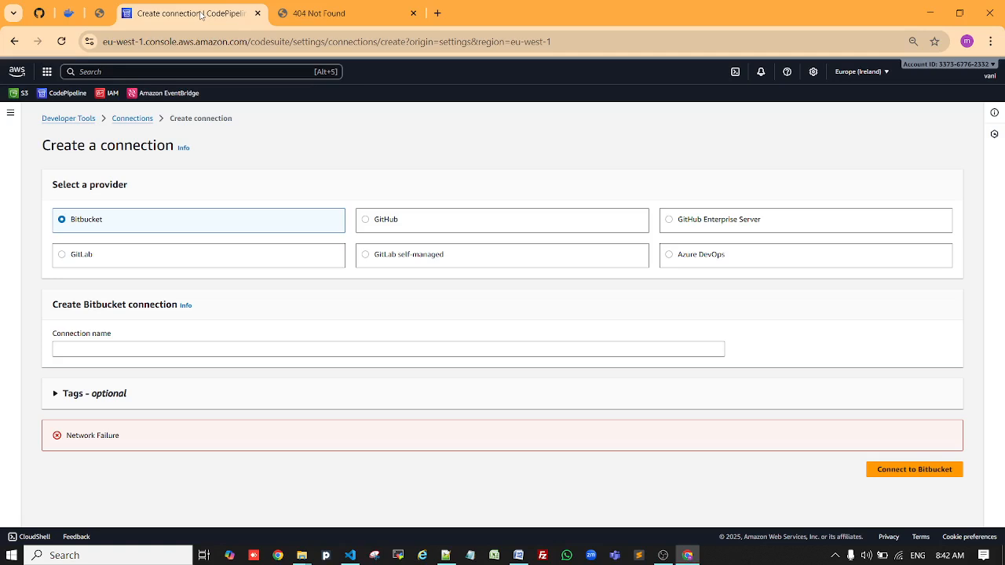
click(60, 43)
click(11, 117)
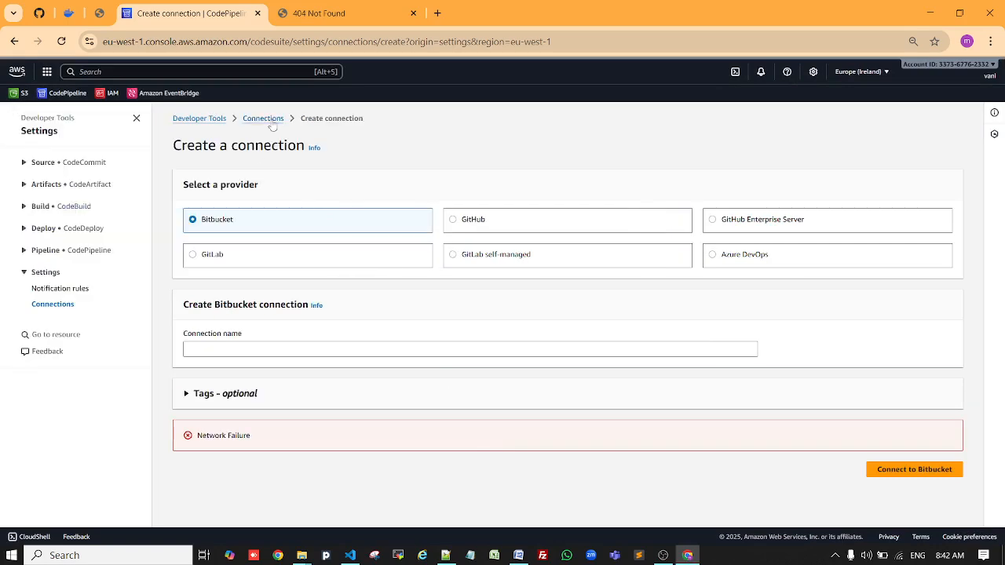
click(258, 122)
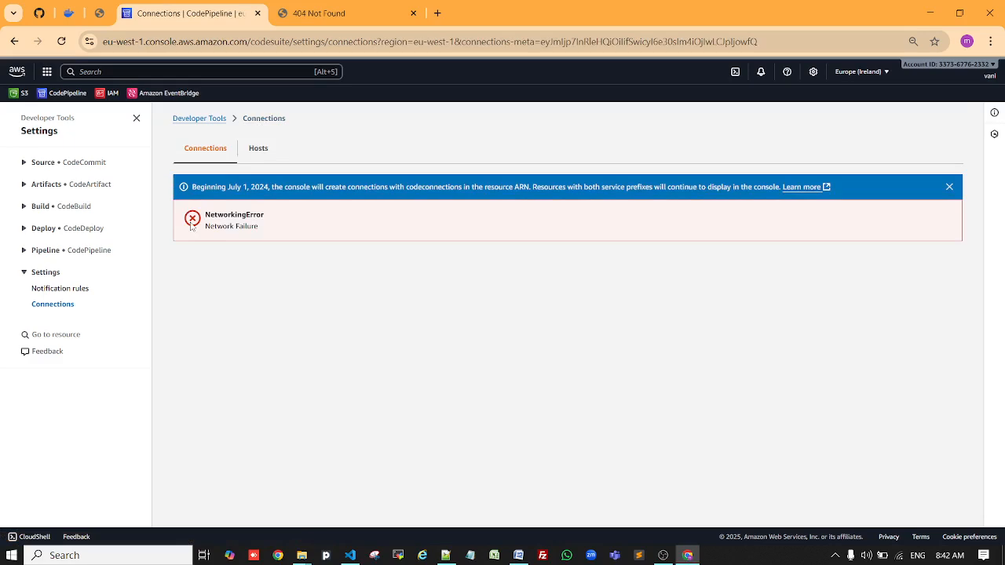
click(52, 306)
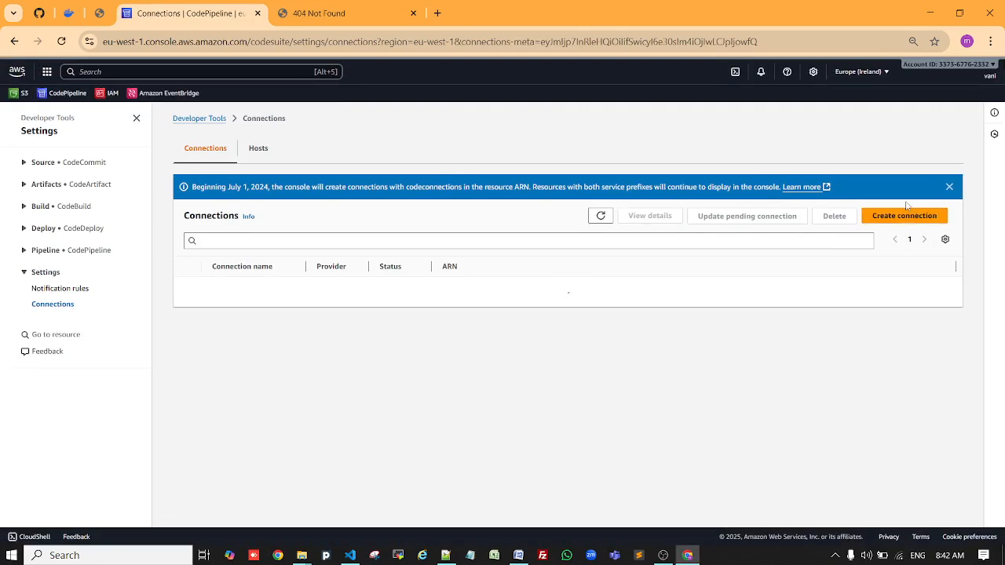
click(950, 187)
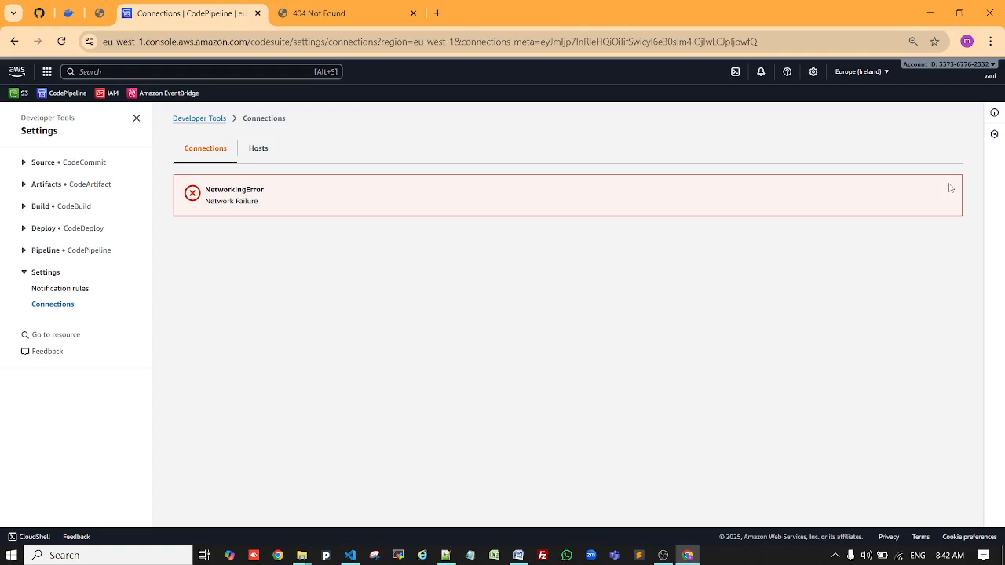
double_click(195, 197)
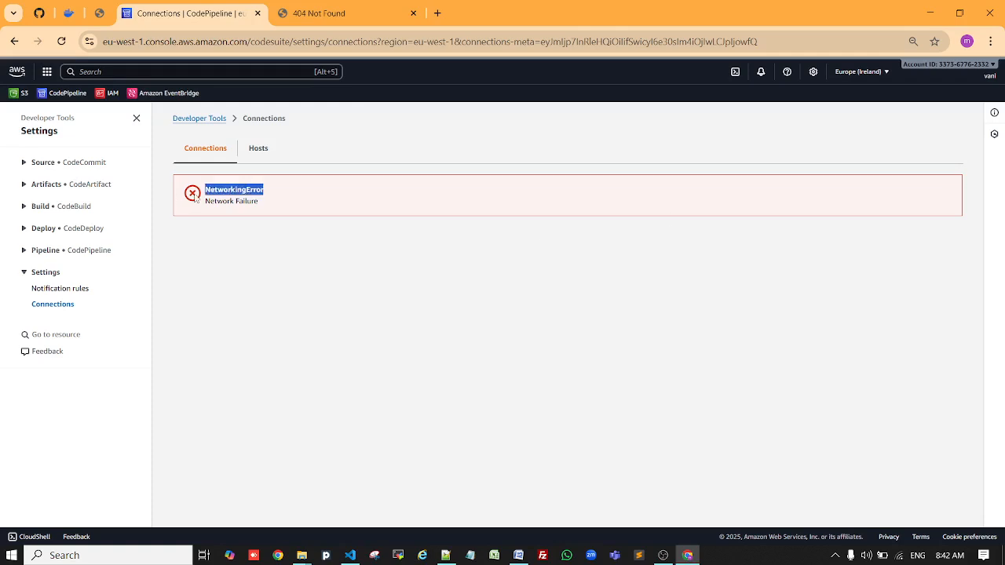
click(195, 197)
click(70, 306)
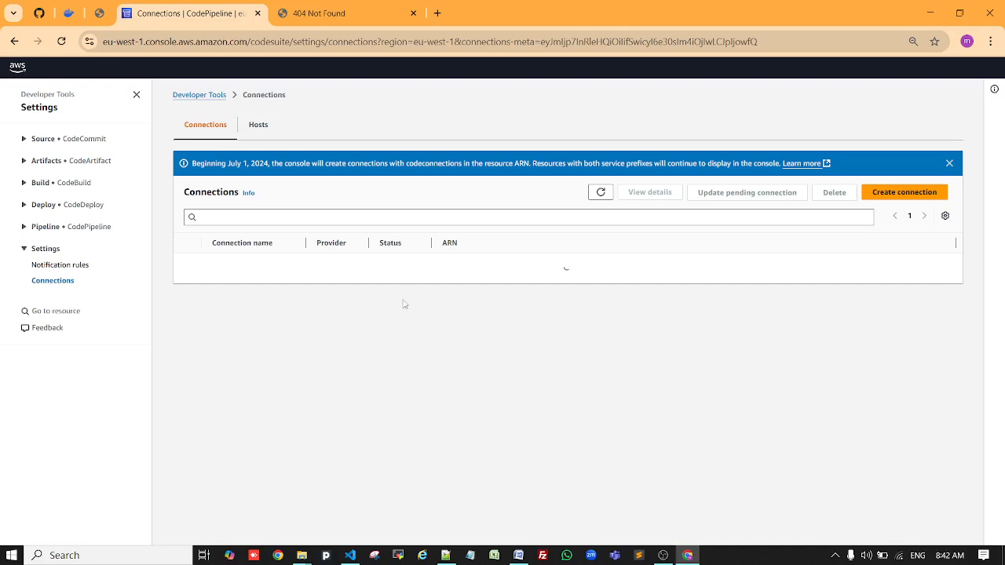
Step: Try to create a GitHub connection named 2ndpipeline, and return to the Connections list
click(904, 198)
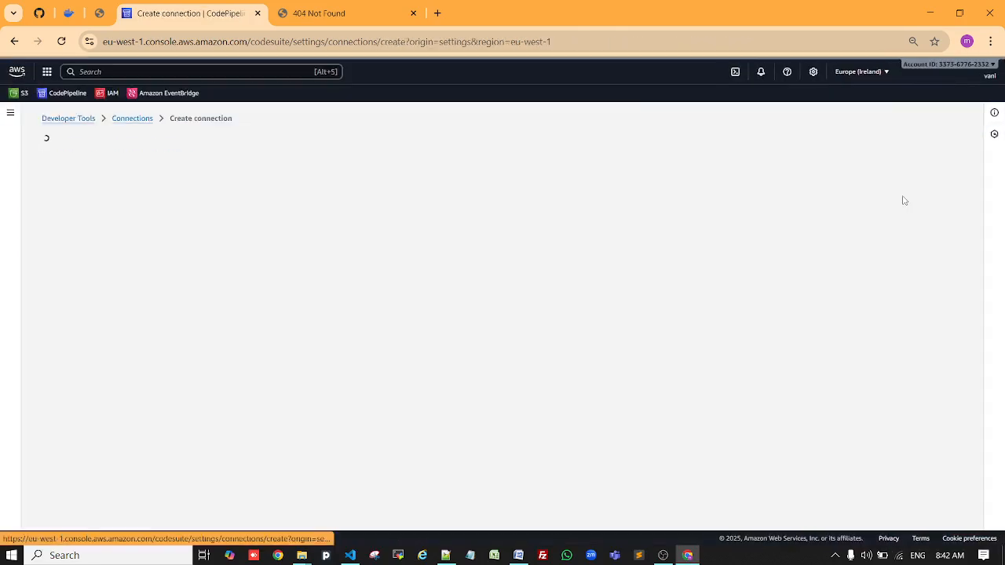
click(377, 223)
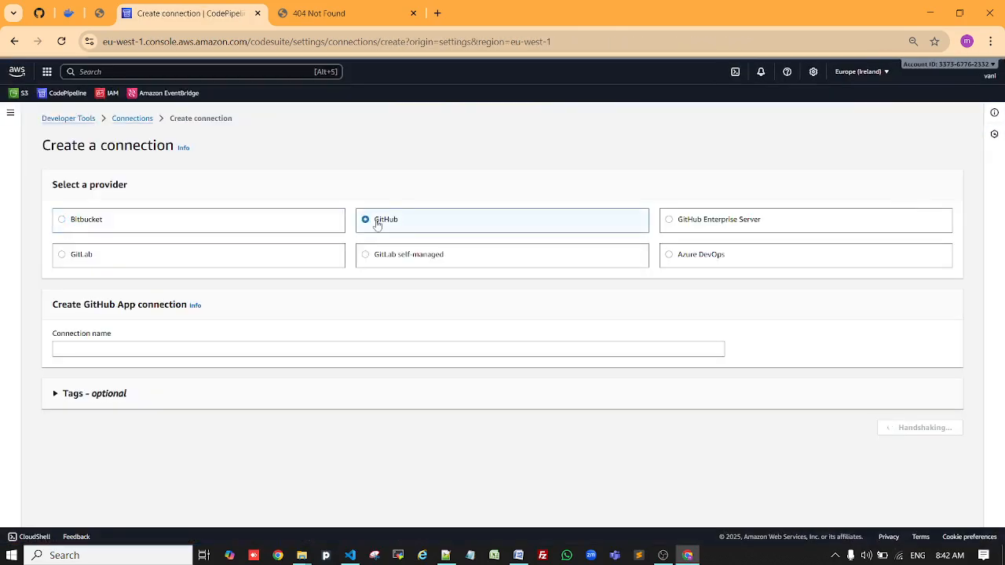
click(101, 347)
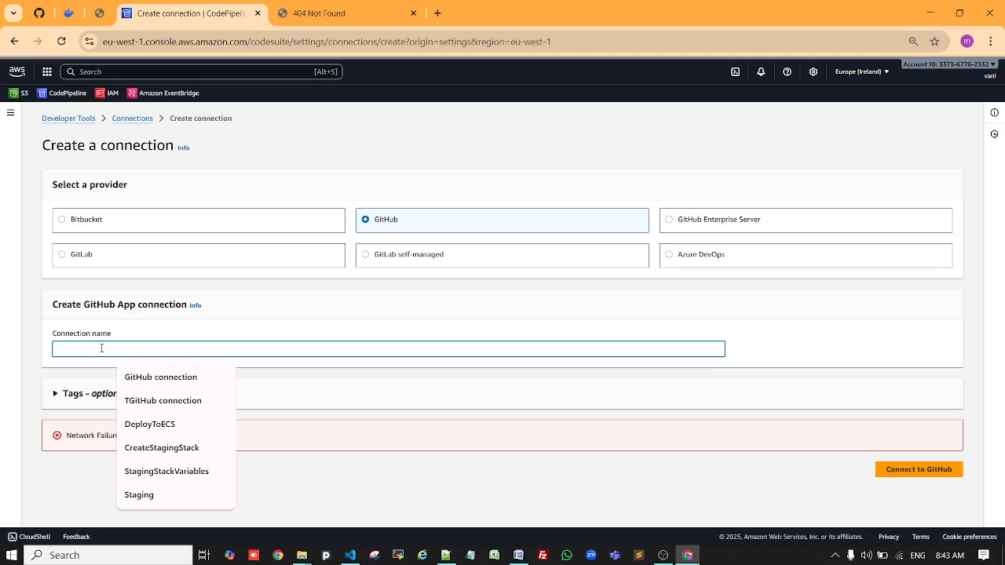
text(1s)
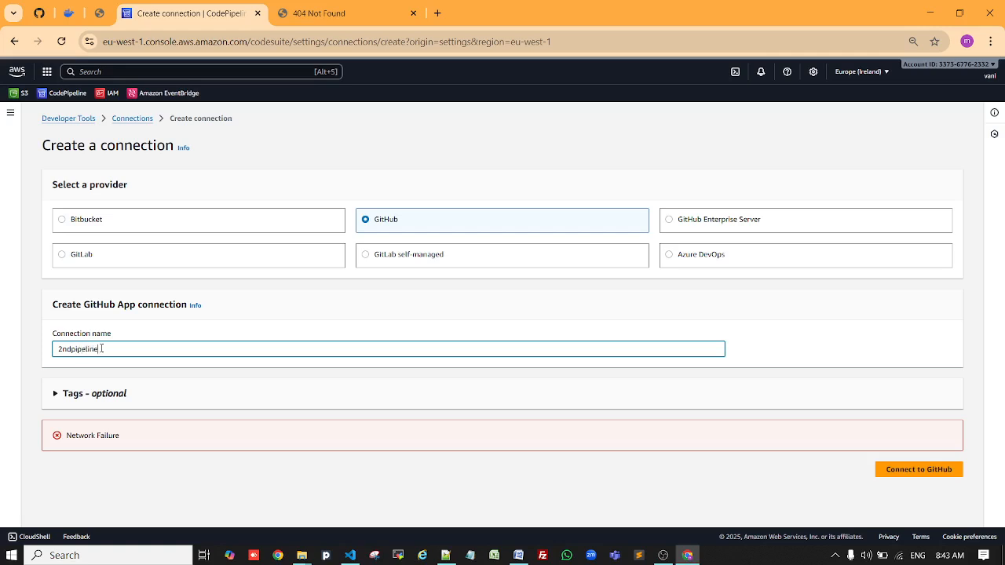
click(929, 468)
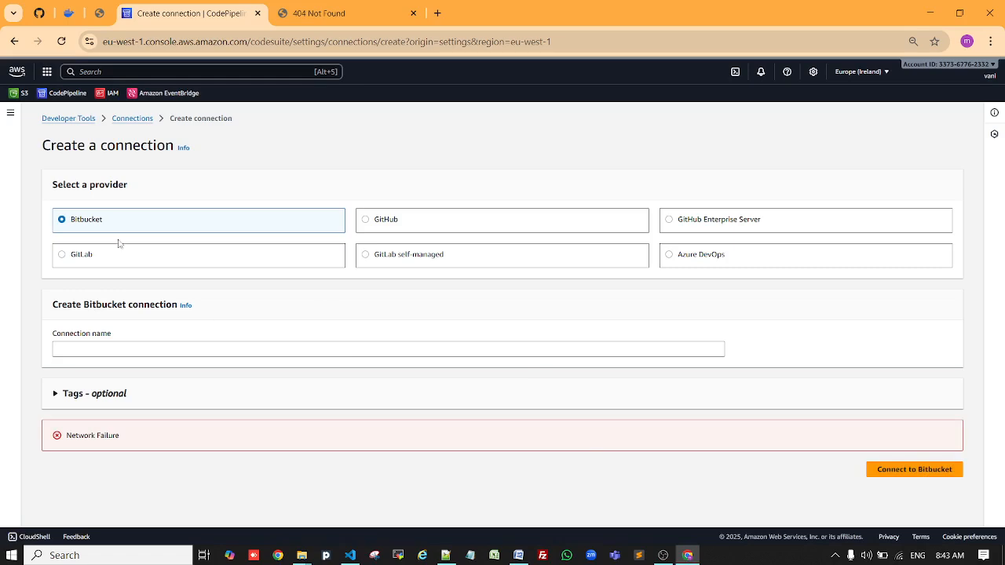
click(10, 113)
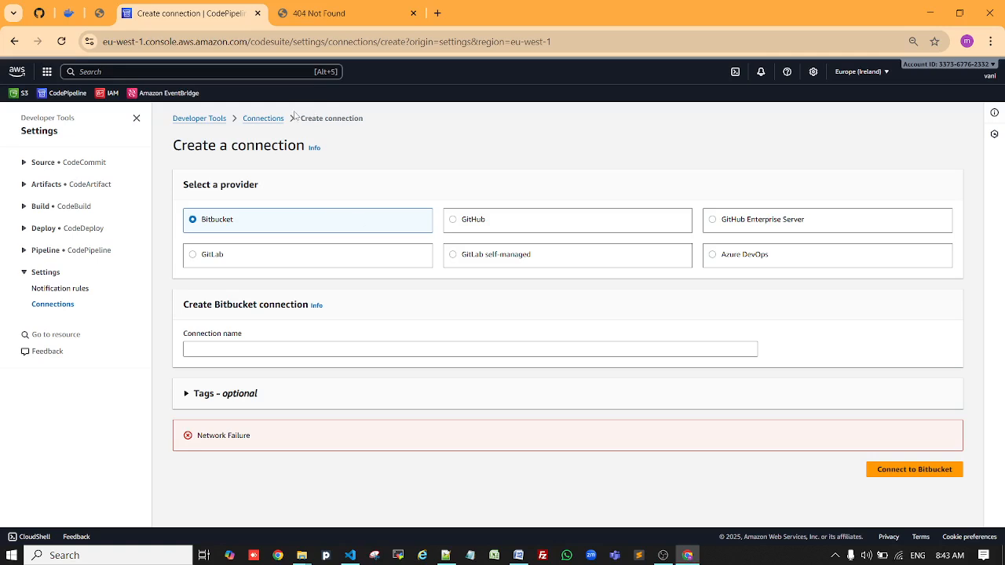
click(263, 118)
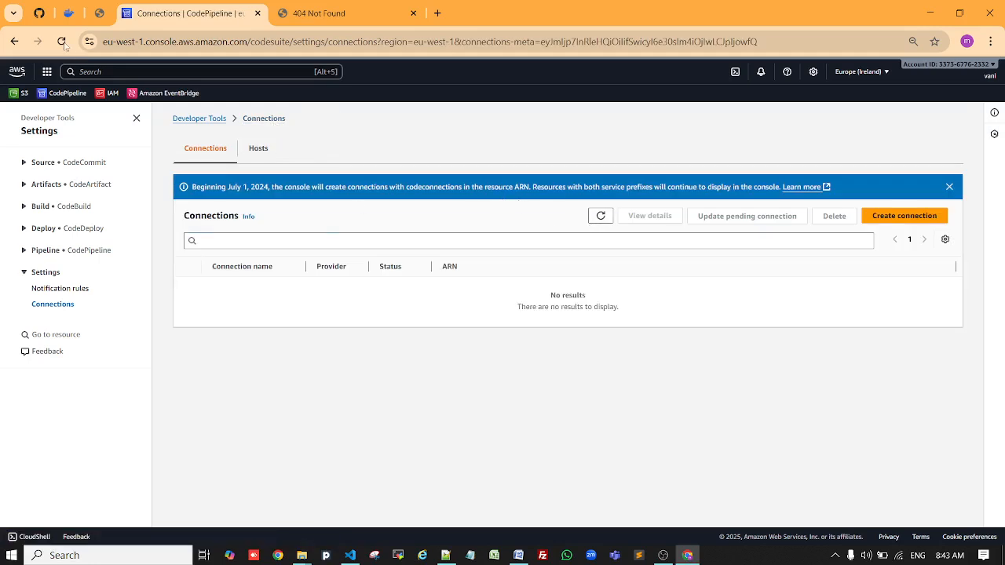
Step: Look over and reload the my-website-repo page on GitHub, and switch back to the AWS Connections list
click(39, 14)
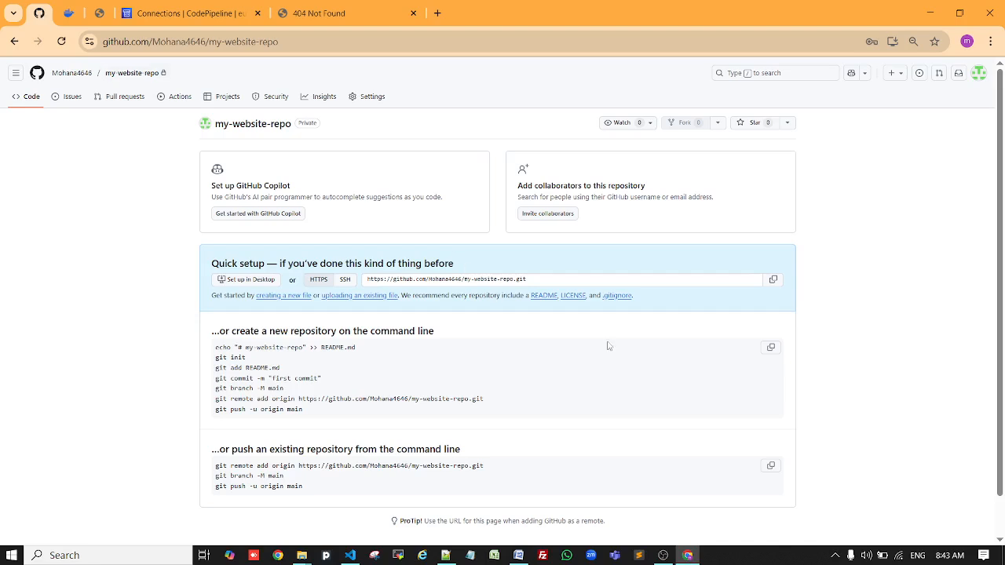
scroll(609, 346, down, 1)
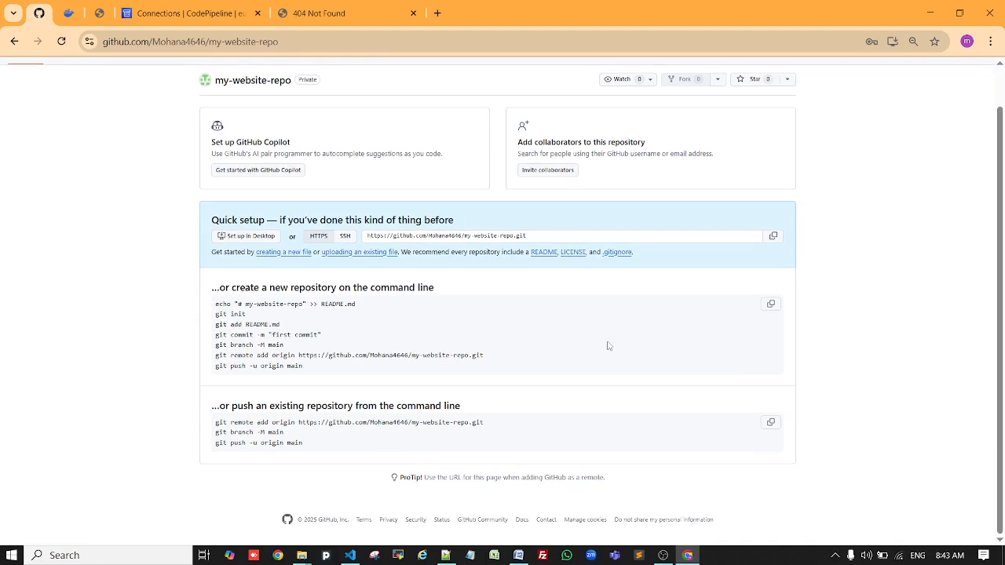
scroll(608, 346, up, 1)
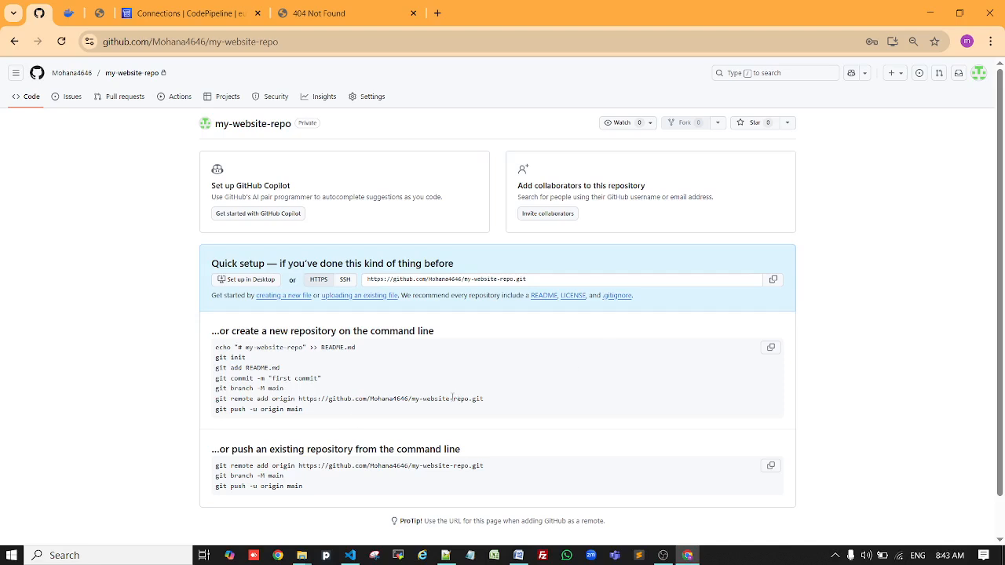
click(61, 41)
click(148, 21)
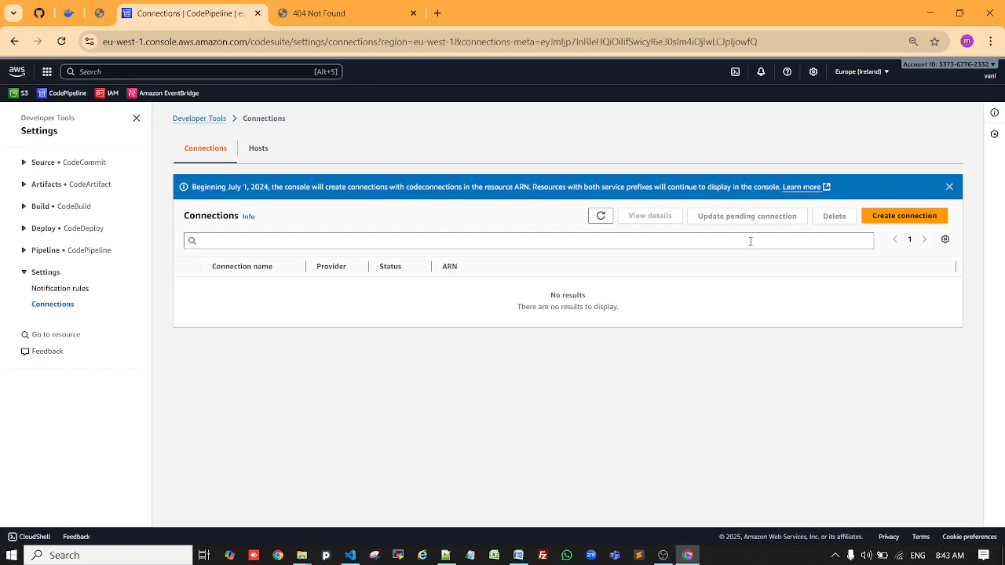
Step: Refresh the Connections list and create a connection with GitHub as provider, named secondpipeline, up to its GitHub connection settings
click(600, 217)
click(897, 225)
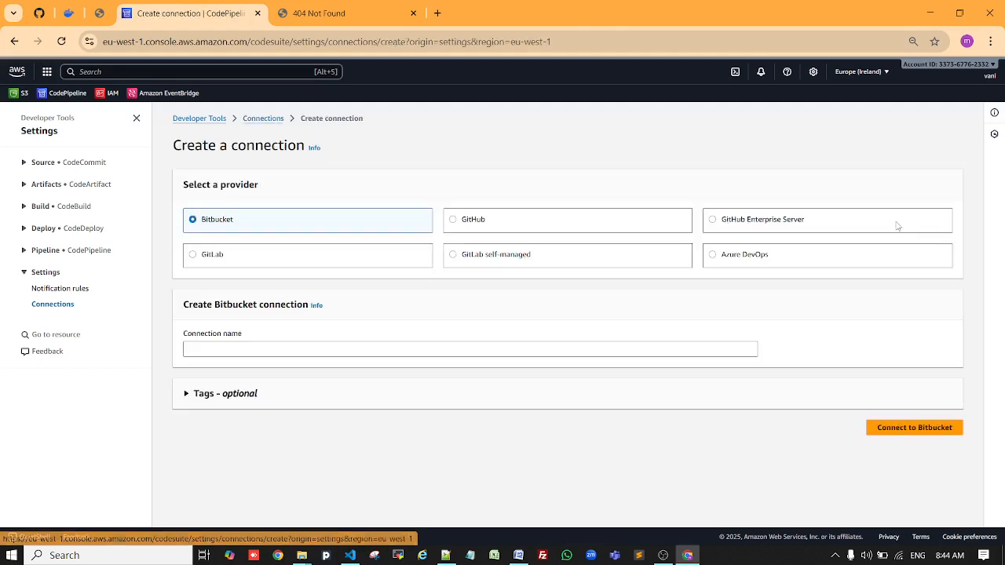
click(453, 222)
click(208, 350)
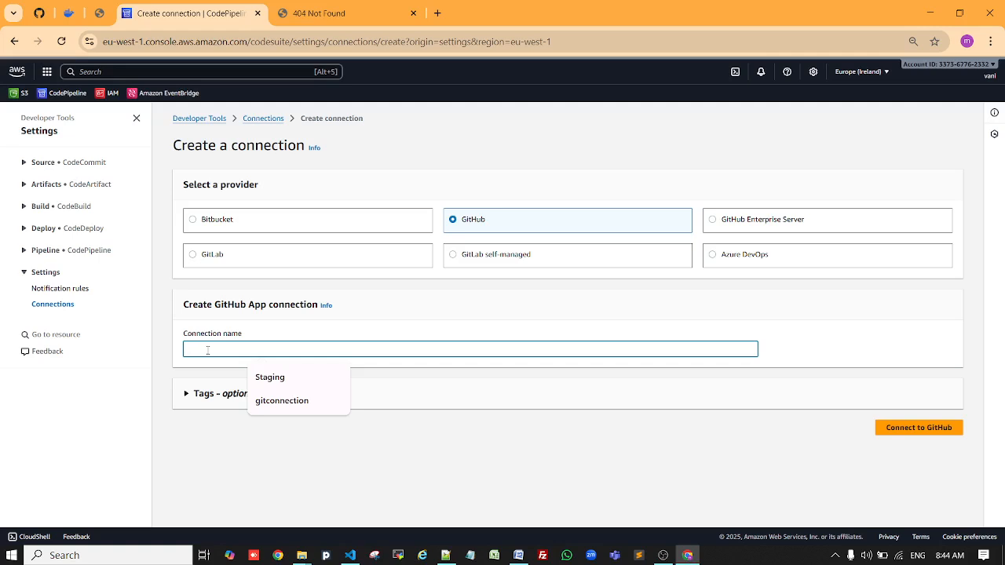
text(sed)
text(ondpipeline)
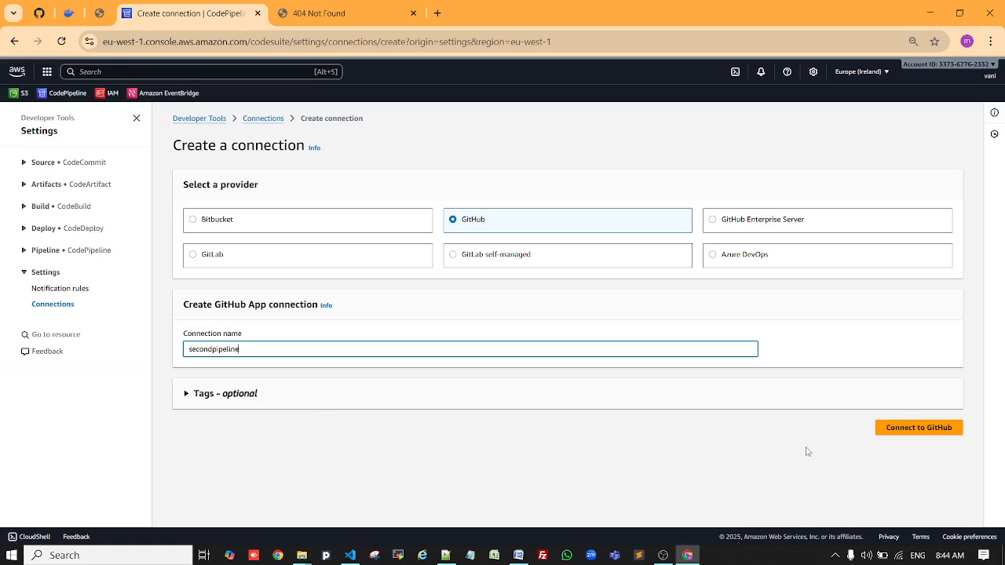
click(914, 429)
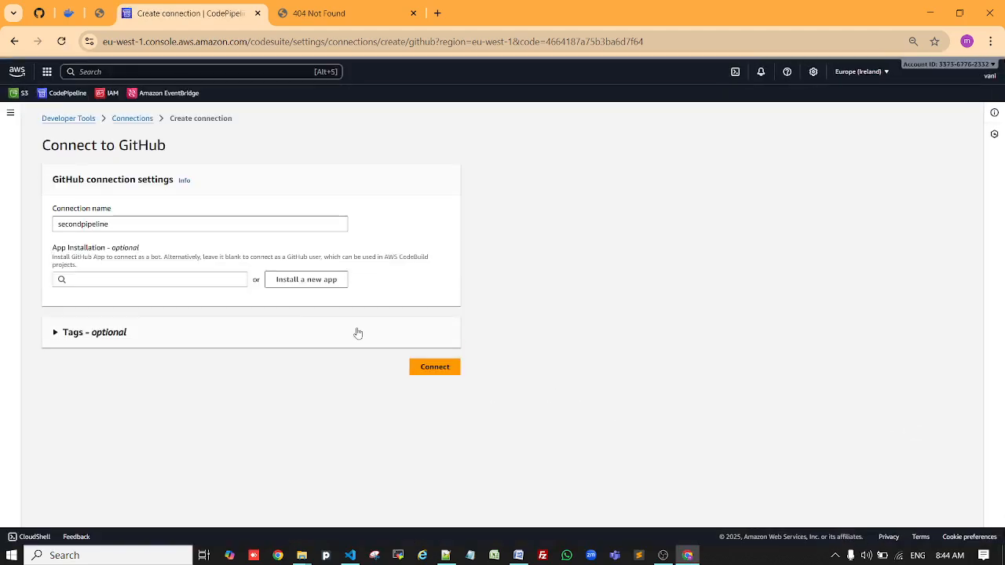
Step: Open the AWS Connector for GitHub app installation for the connection and save its repository access as All repositories
click(333, 287)
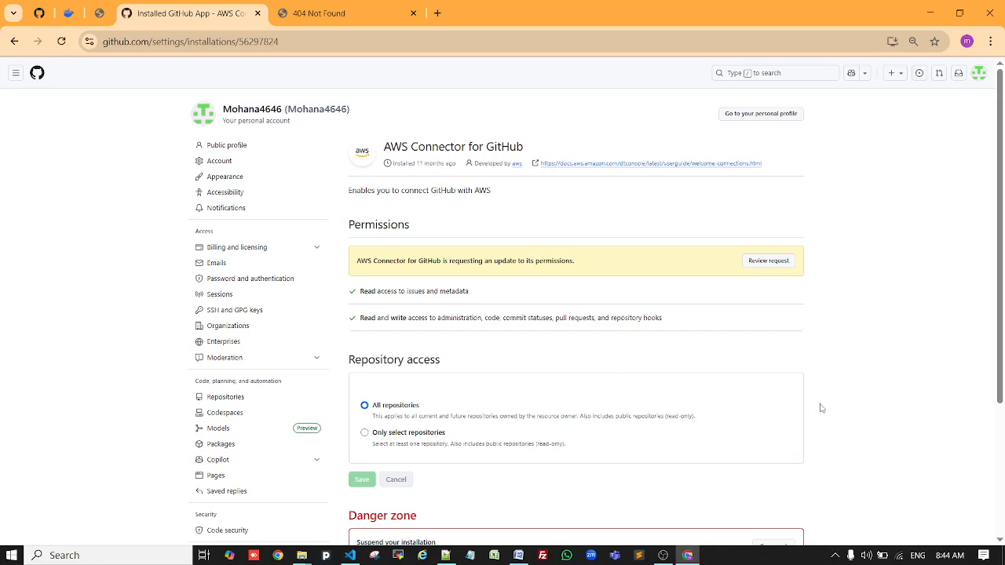
click(364, 432)
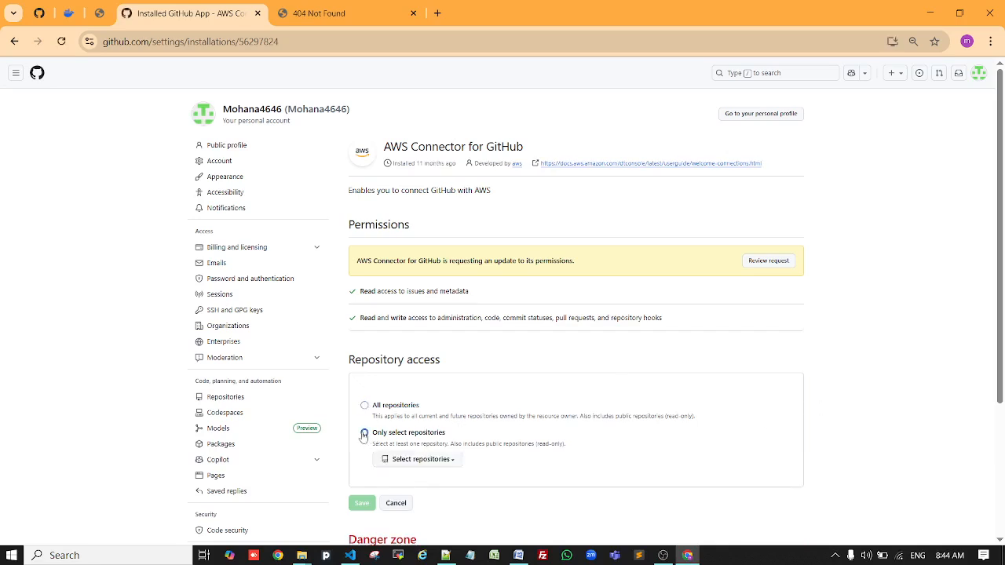
click(365, 407)
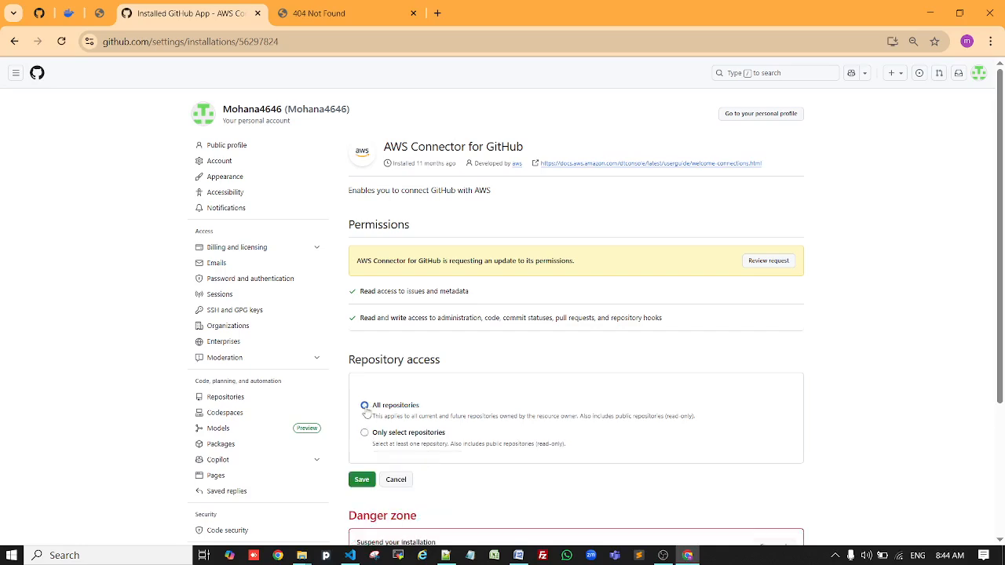
click(360, 481)
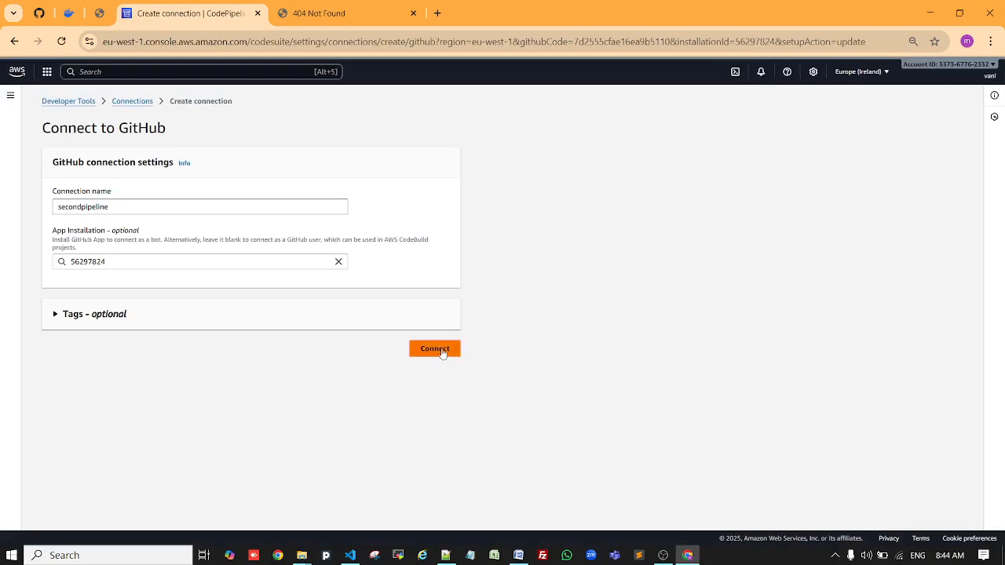
Step: Finish creating the secondpipeline GitHub connection with the selected app installation, look over its details, and return to the Connections list
click(441, 346)
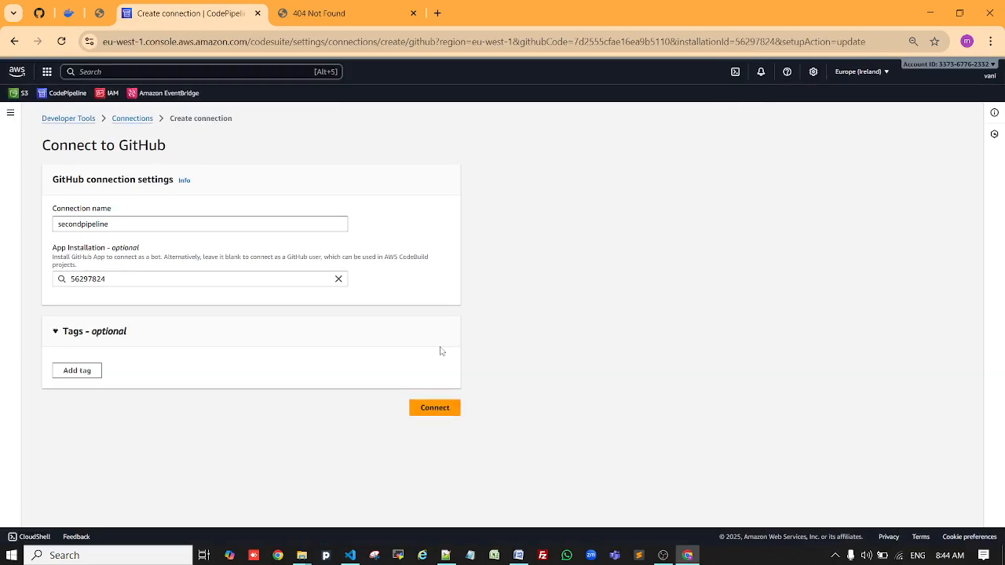
click(447, 410)
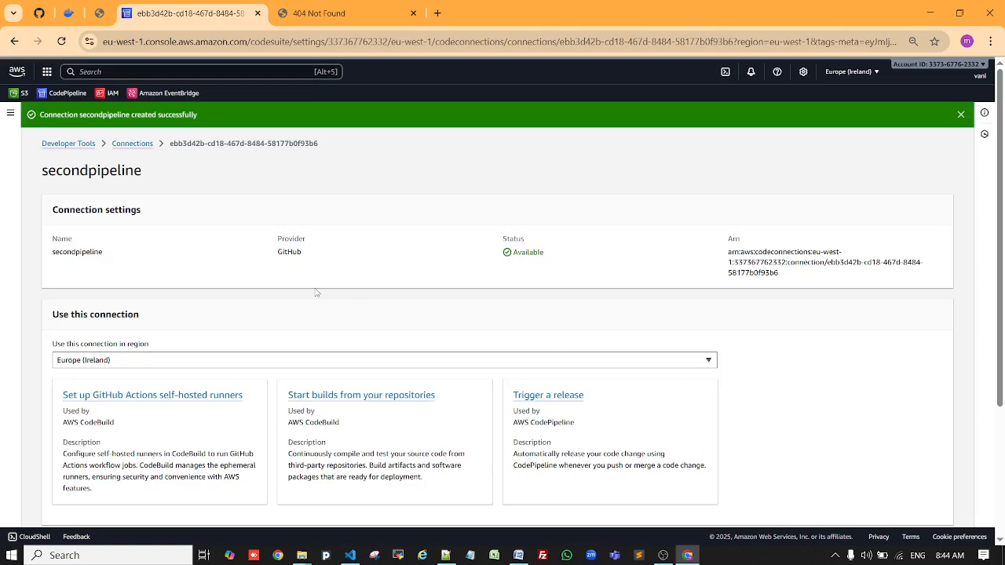
right_click(835, 330)
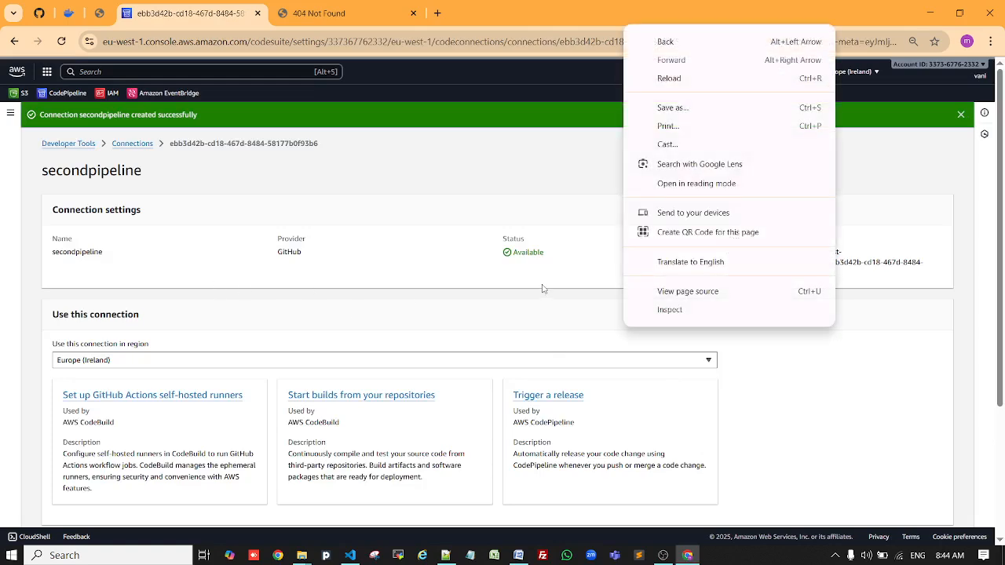
click(964, 291)
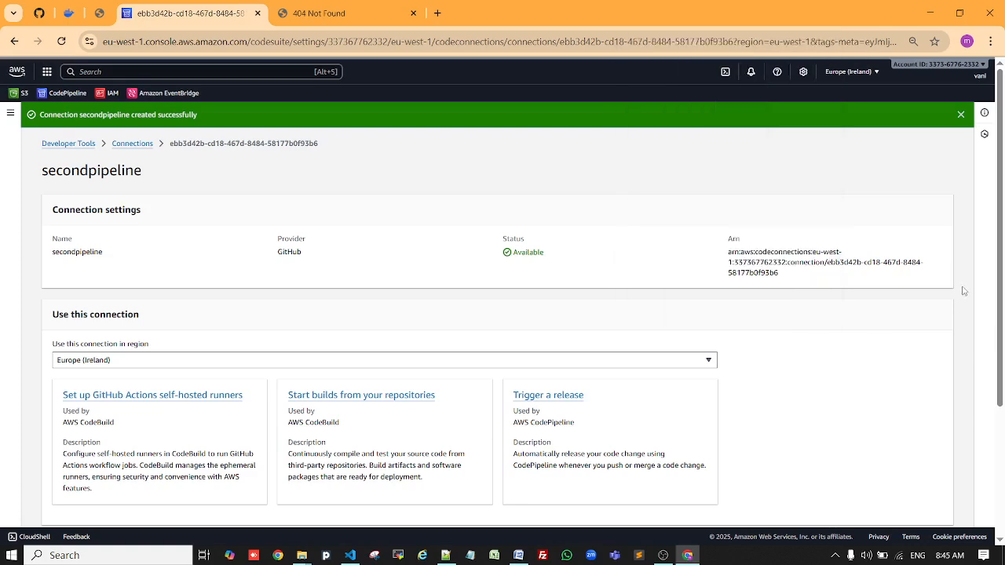
scroll(877, 396, down, 3)
scroll(875, 395, up, 3)
click(132, 144)
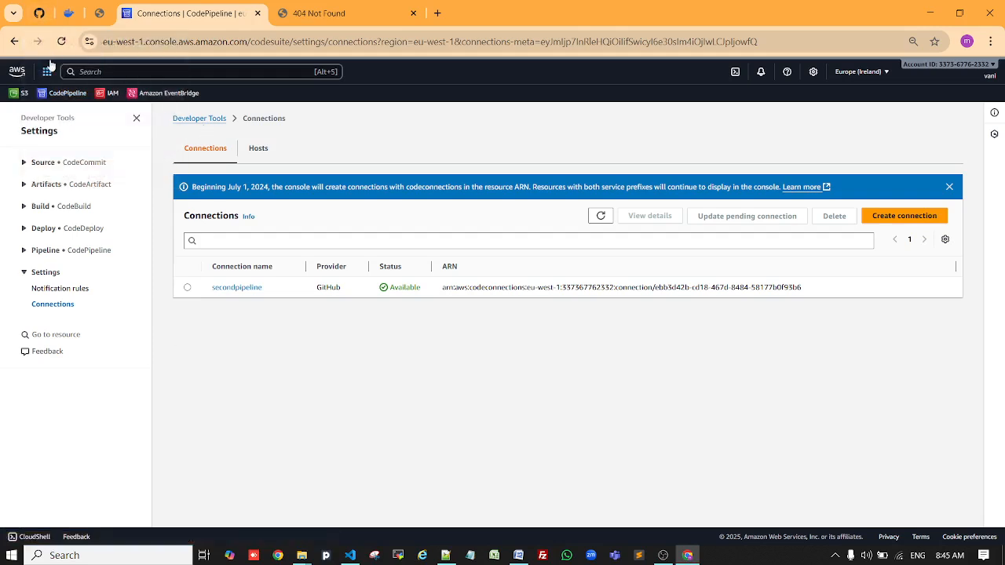
Step: Glance at my-website-repo on GitHub, switch to the VS Code terminal, check the Git version and run git init in the my-website folder
click(39, 13)
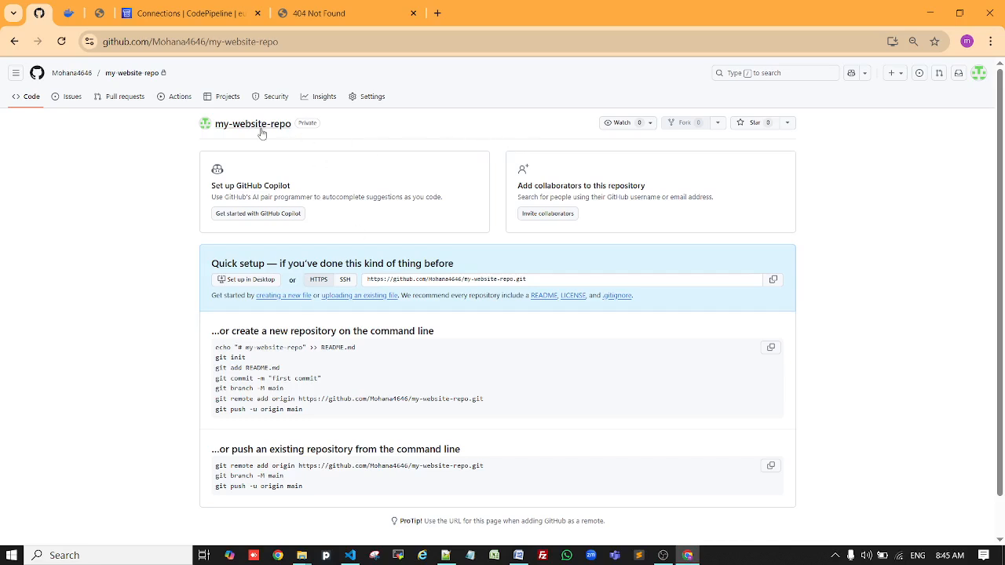
click(350, 556)
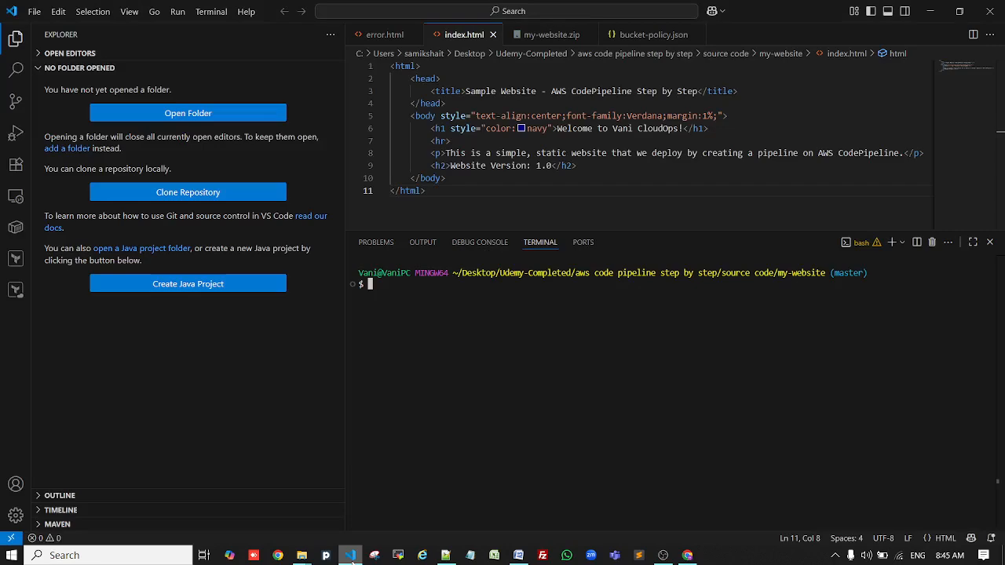
text(git --version)
key(Return)
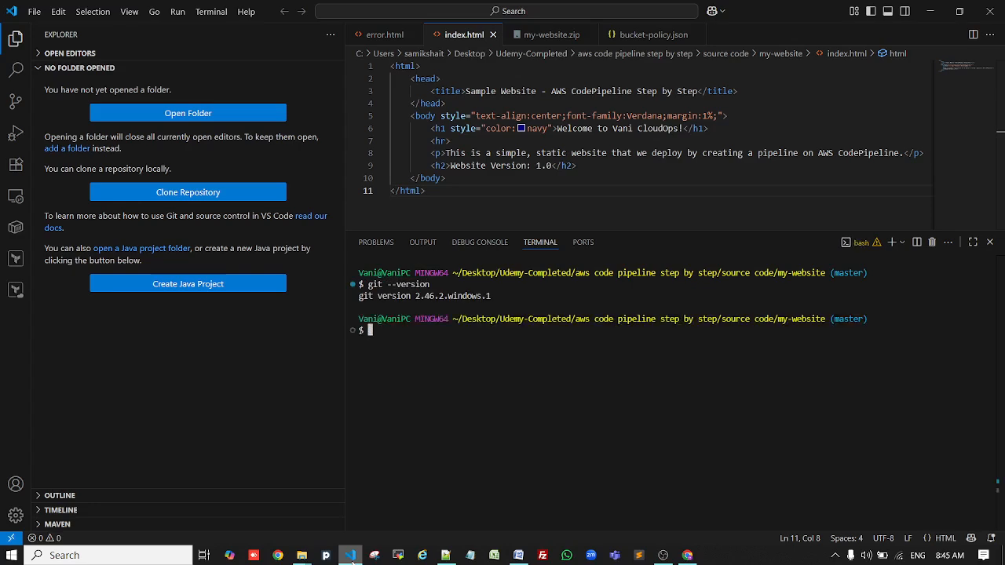
text(git init)
key(Return)
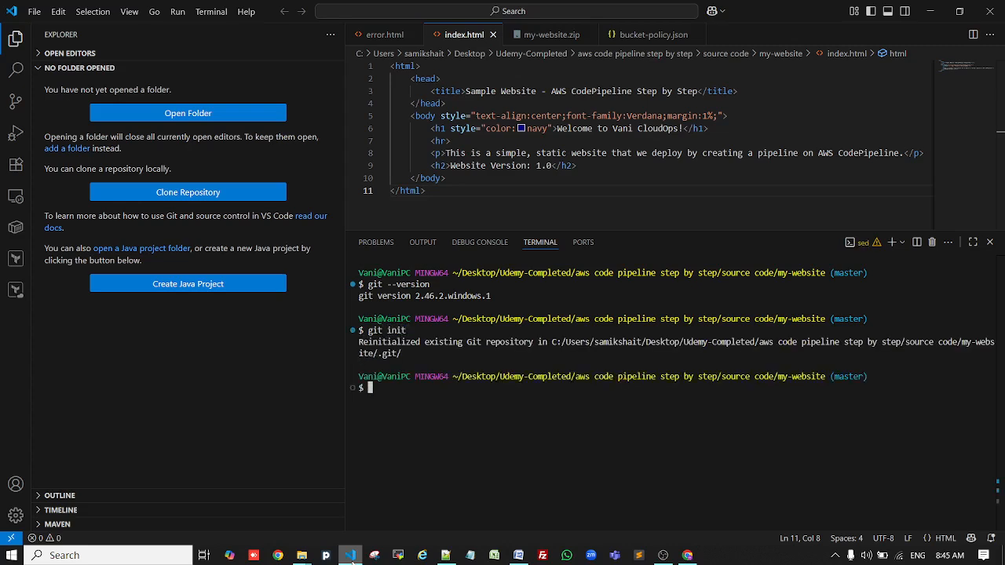
Step: Check the Git status, stage all changes in the my-website folder with git add, and check the status again
text(git d)
key(BackSpace)
text(status)
key(Return)
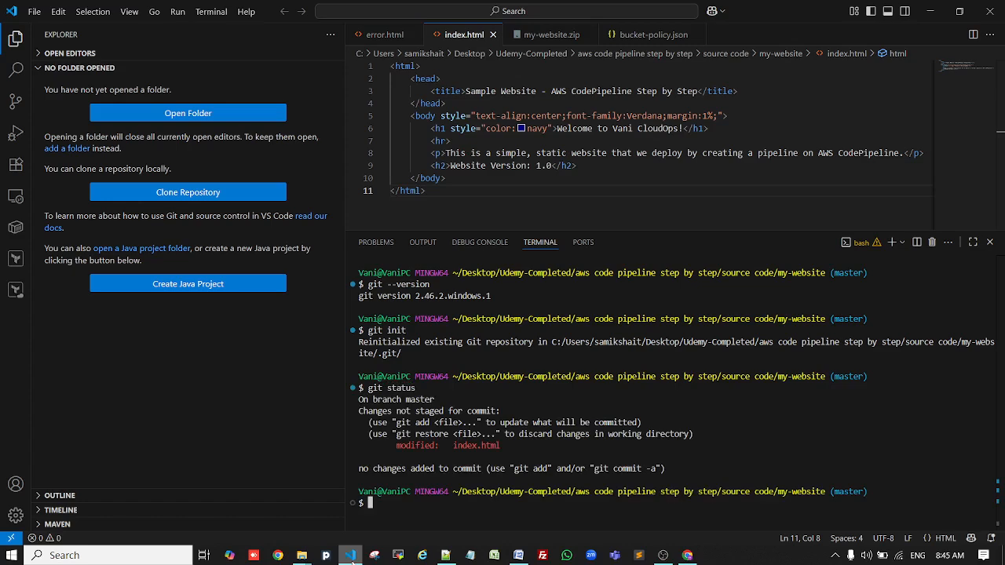
text(git add .)
key(Return)
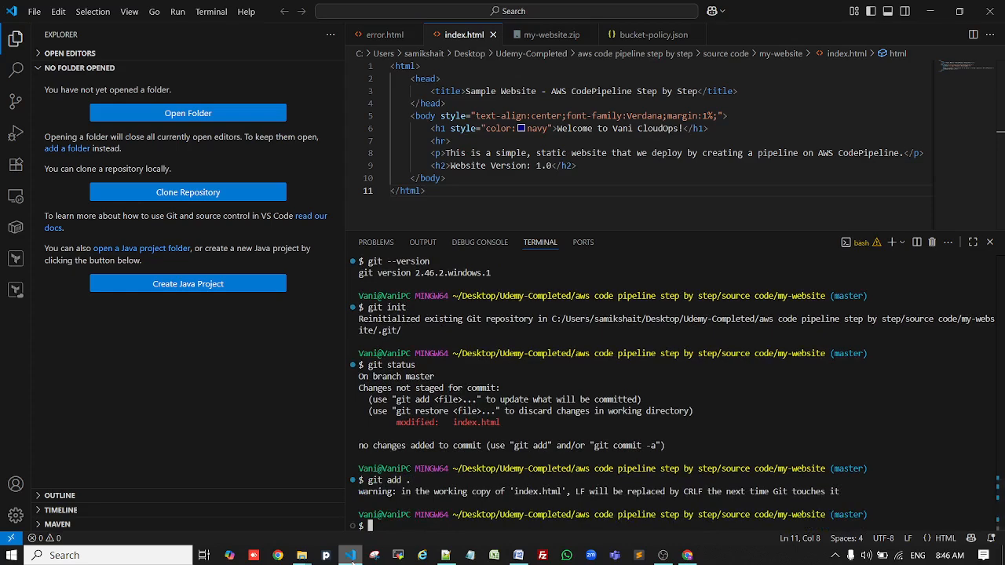
text(git status)
key(Return)
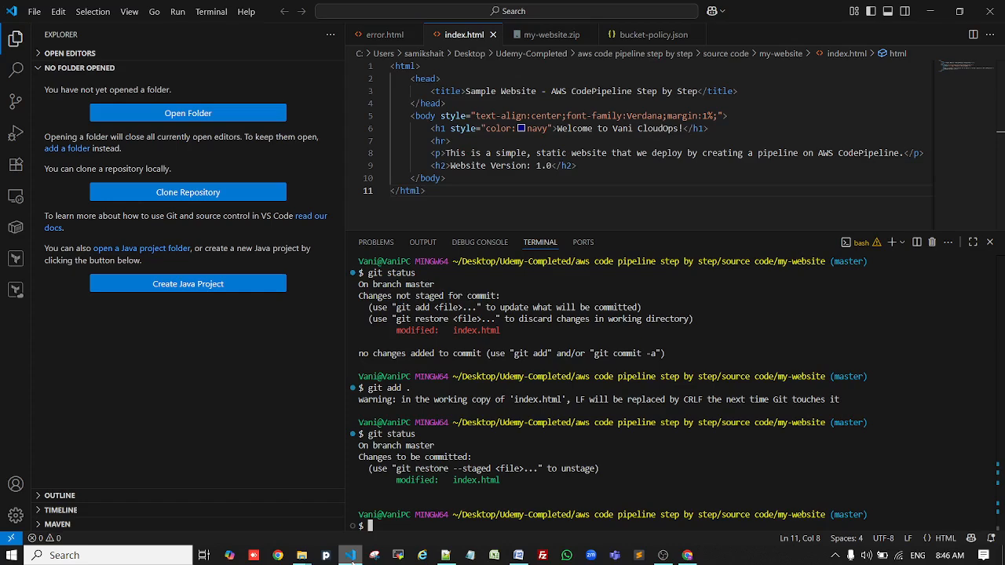
Step: Clear the terminal, list the folder's files, and commit the staged changes with the message "Version 1.0"
text(clear)
key(Return)
text(ls)
key(Return)
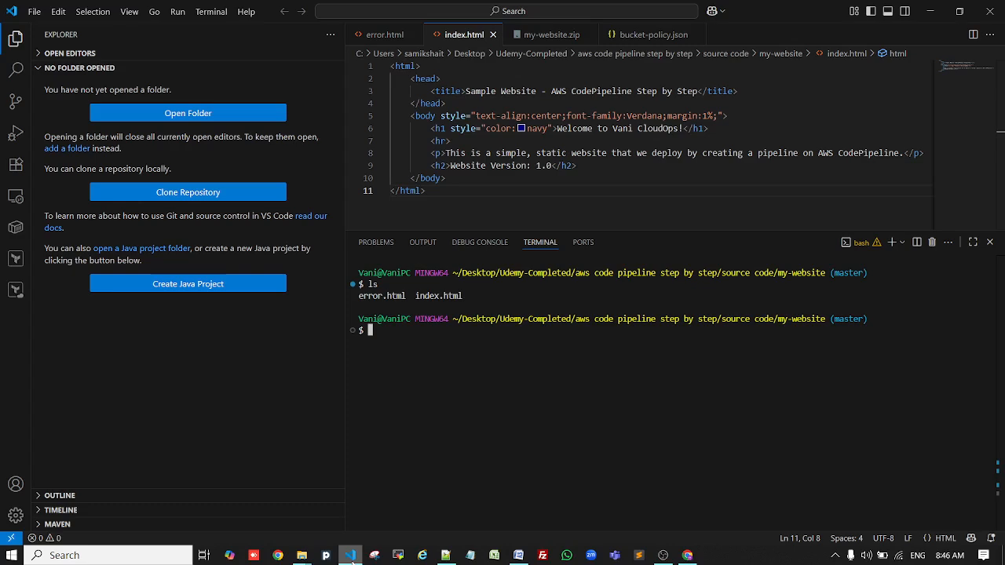
text(git commit -m "Version 1.0")
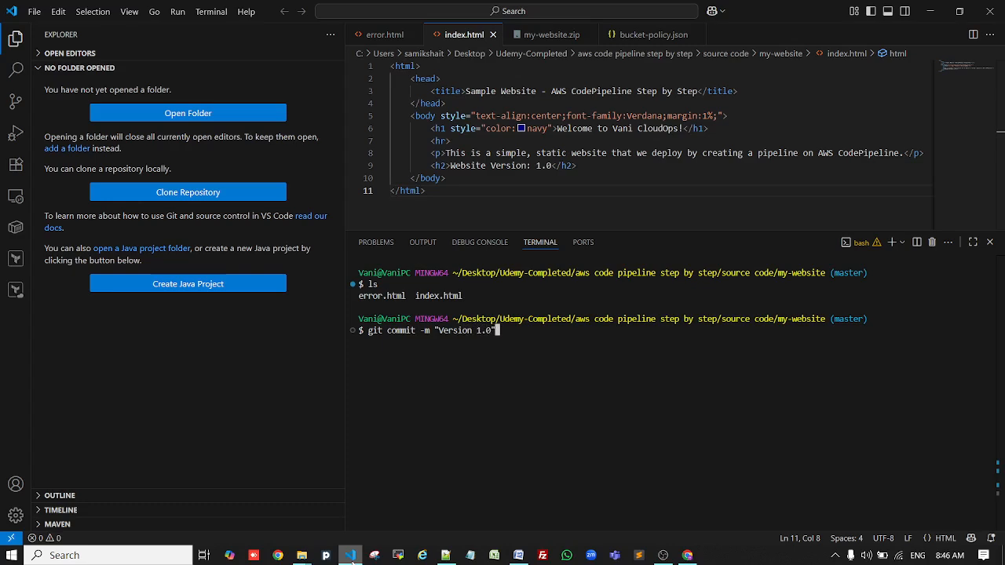
key(Return)
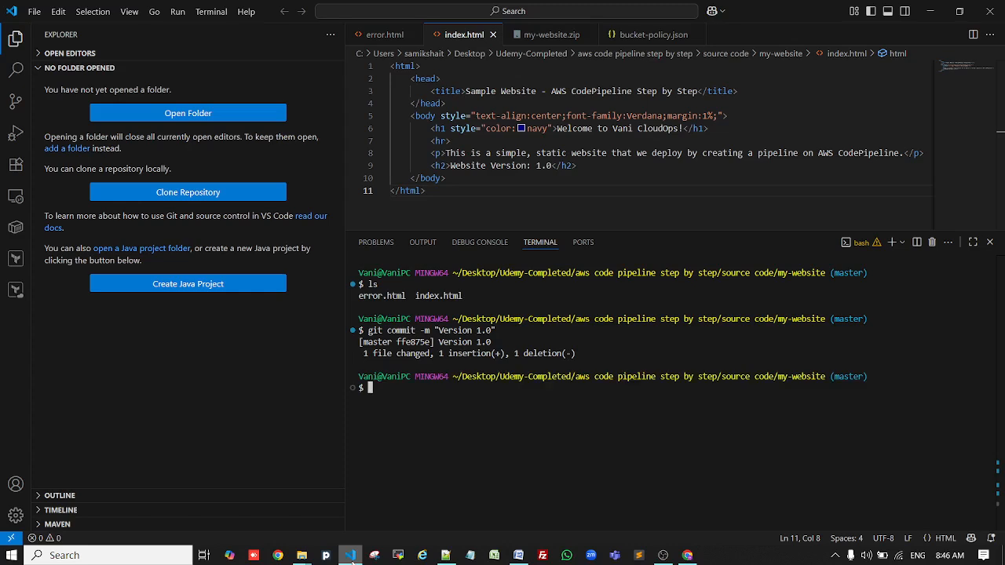
Step: Try to add the HTTPS URL of the GitHub my-website-repo repository as the remote named origin
text(git remote add origin)
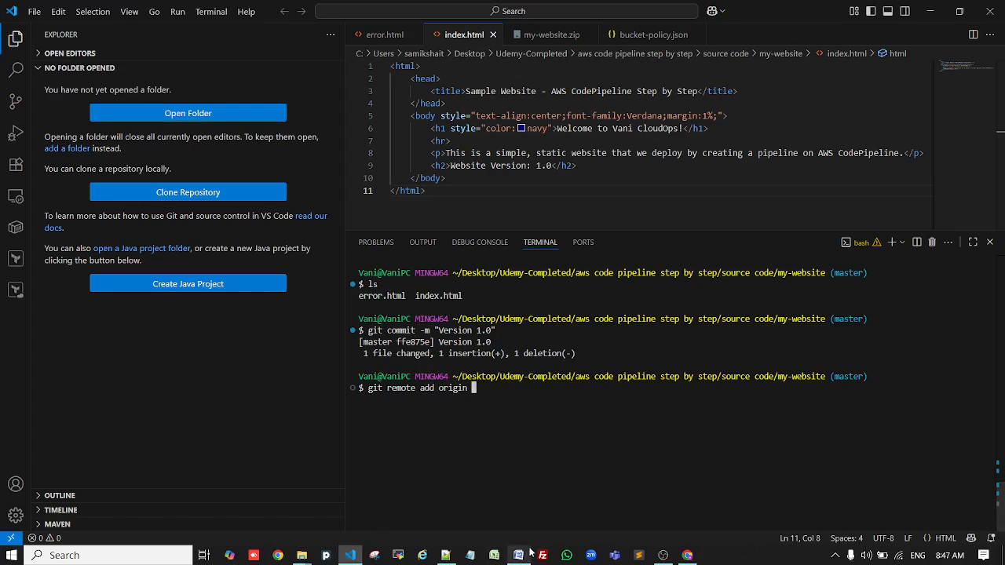
click(688, 555)
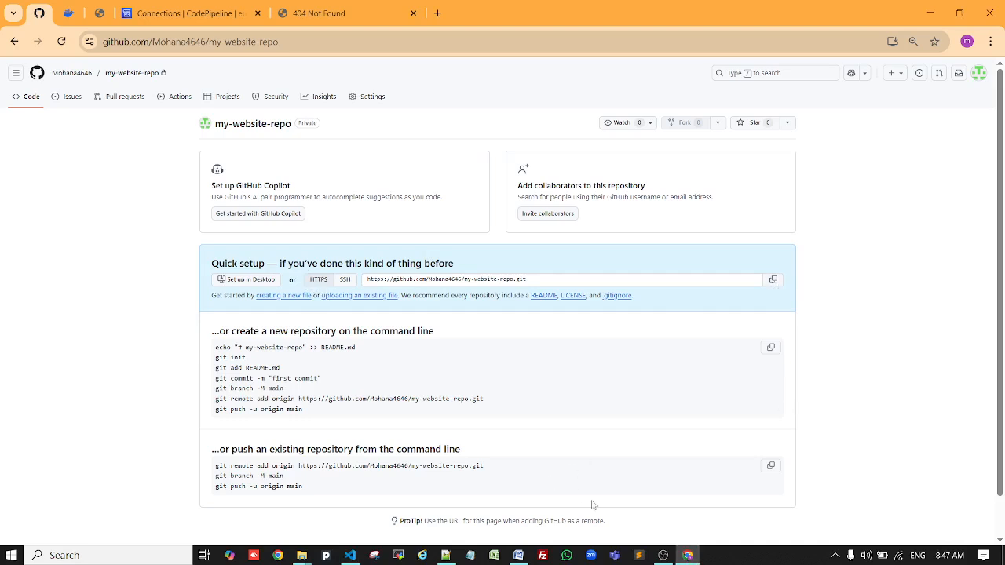
click(350, 555)
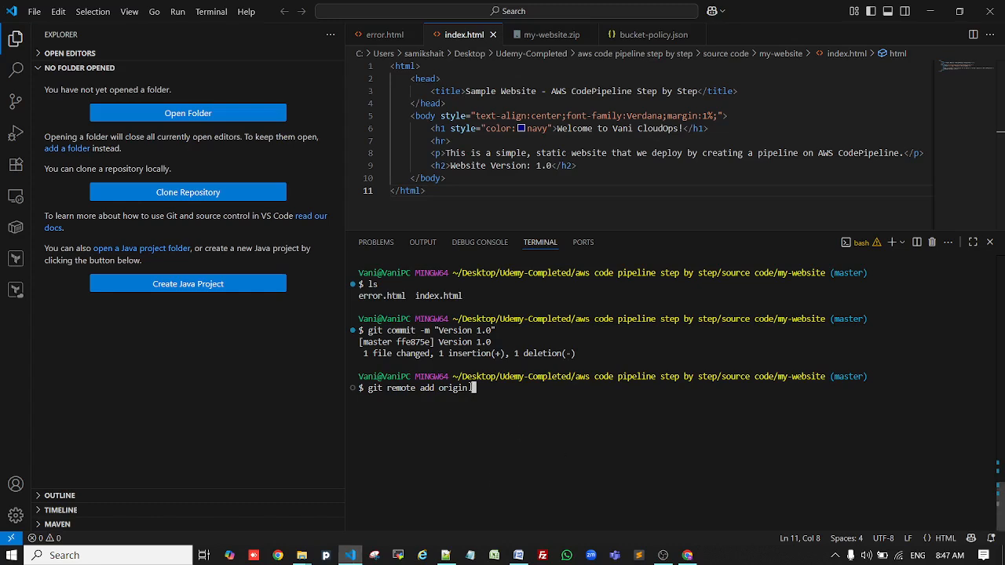
text(https://github.com/Mohana4646/my-website-repo.git)
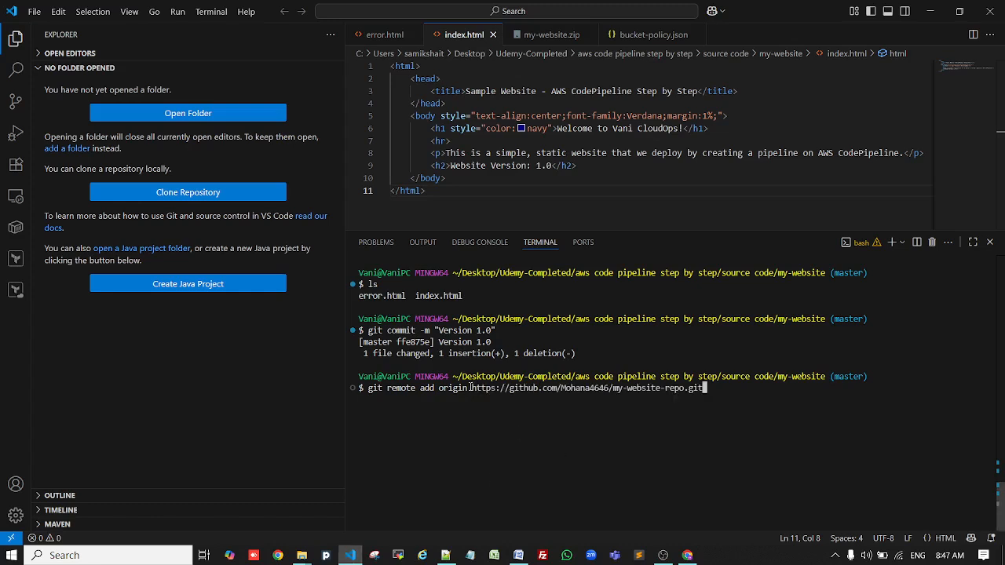
key(Return)
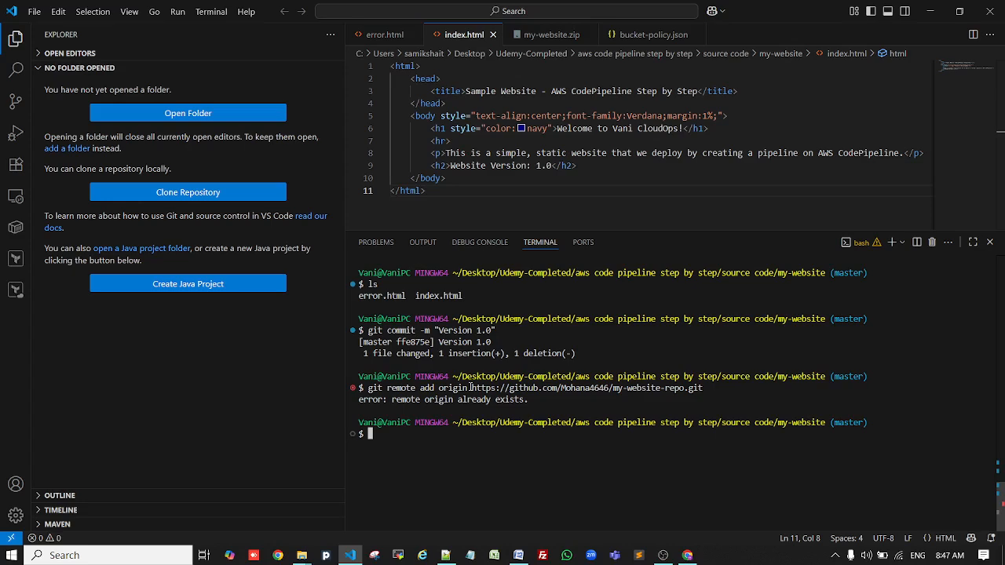
Step: Push the master branch to origin, and reload the my-website-repo page on GitHub in Chrome to check the files
text(git push origin master)
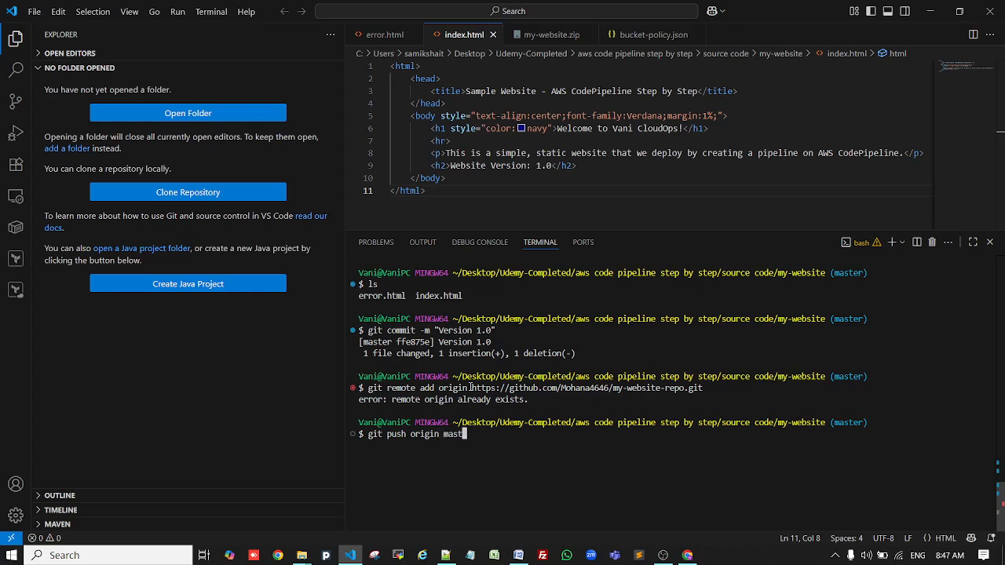
key(Return)
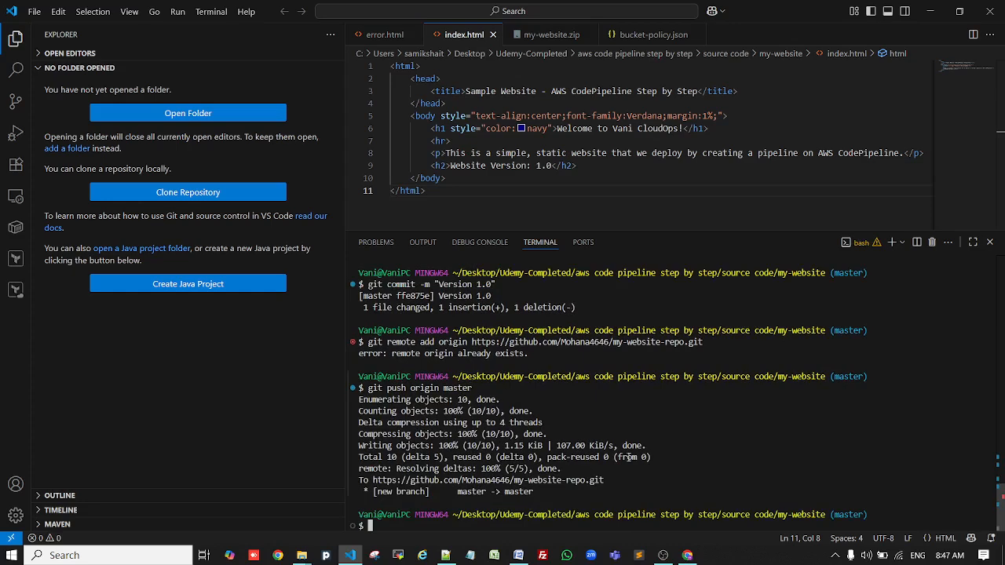
click(687, 554)
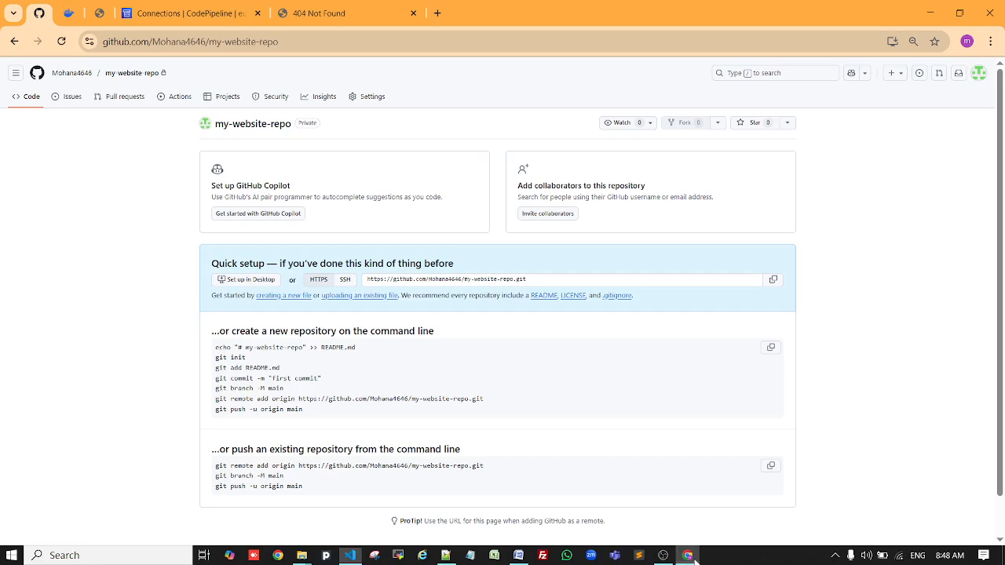
click(63, 42)
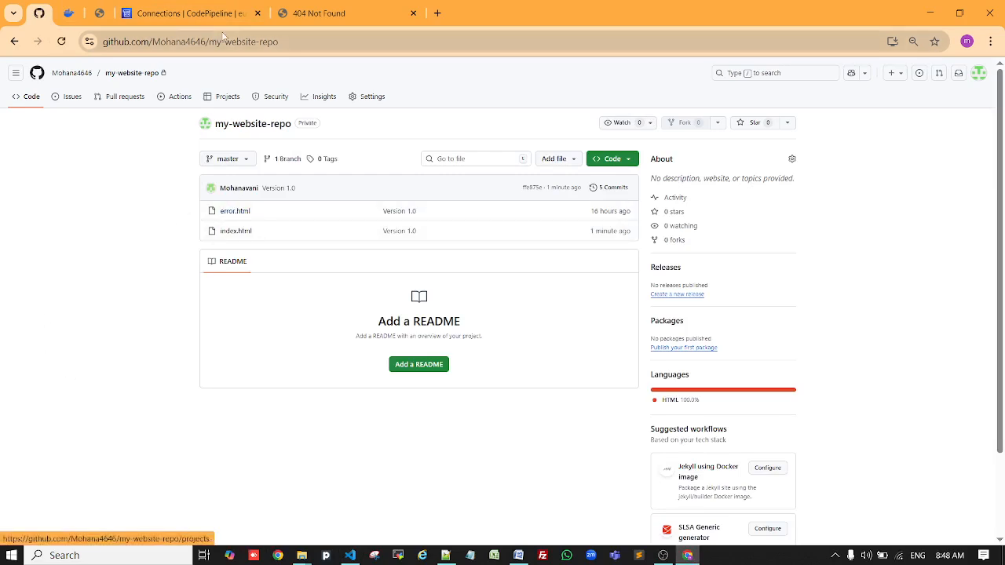
Step: Switch to the AWS console, open the Pipelines list, and start a new pipeline with the Build custom pipeline category
click(175, 14)
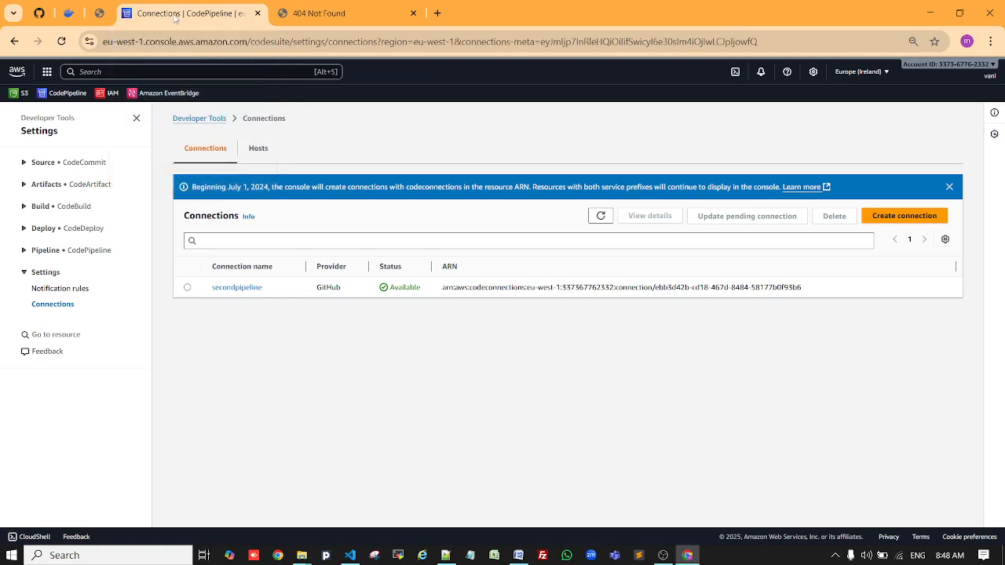
click(81, 252)
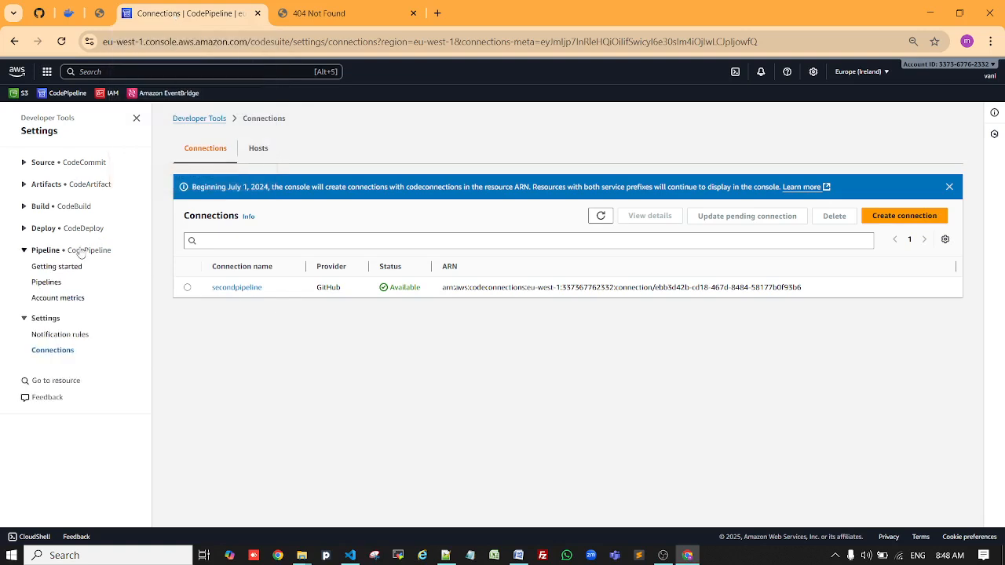
click(47, 283)
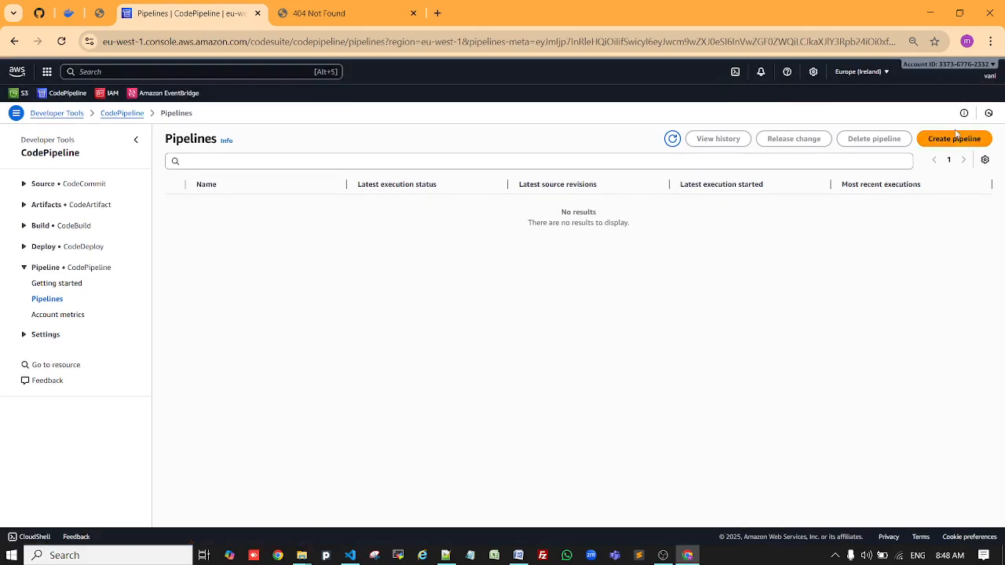
click(956, 139)
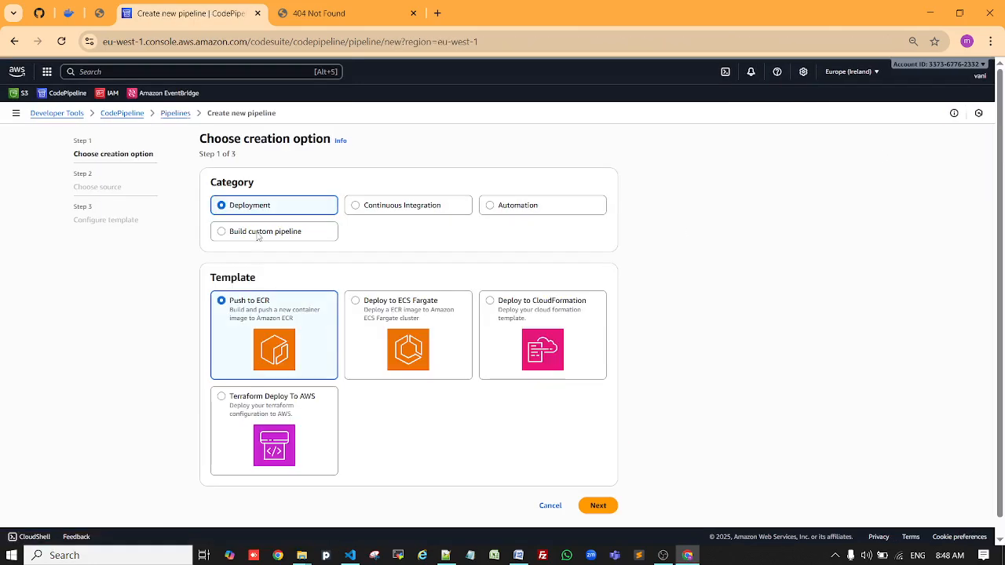
click(223, 233)
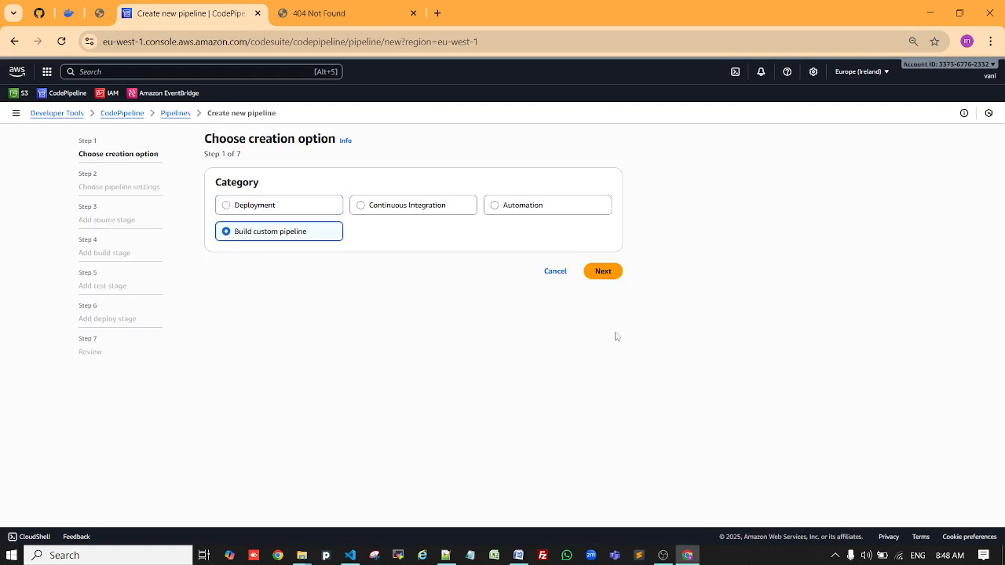
click(603, 271)
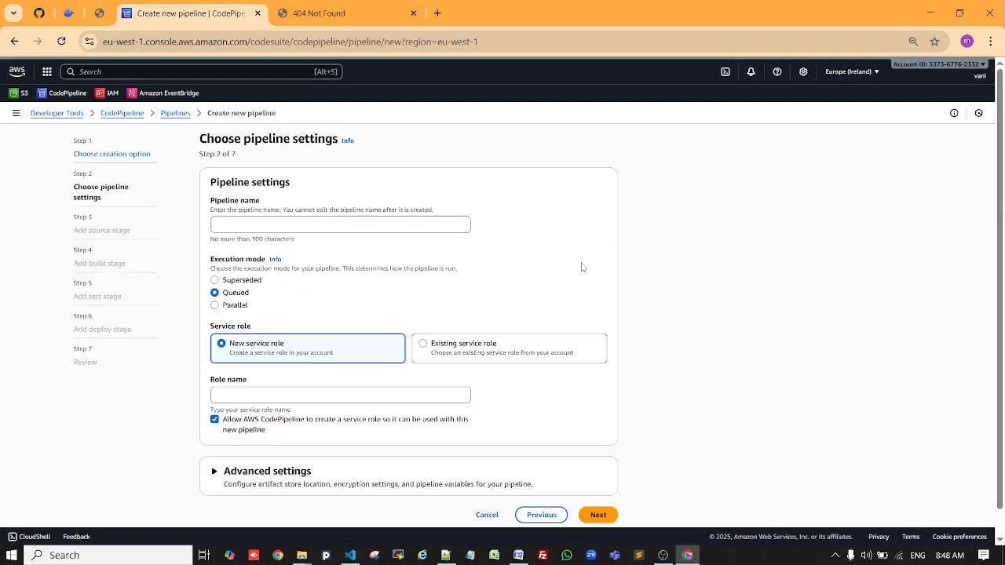
Step: Name the pipeline 2nd-pipeline, keep the new service role and the default advanced settings, and continue to the source stage
click(372, 223)
text(2nd-pipeline)
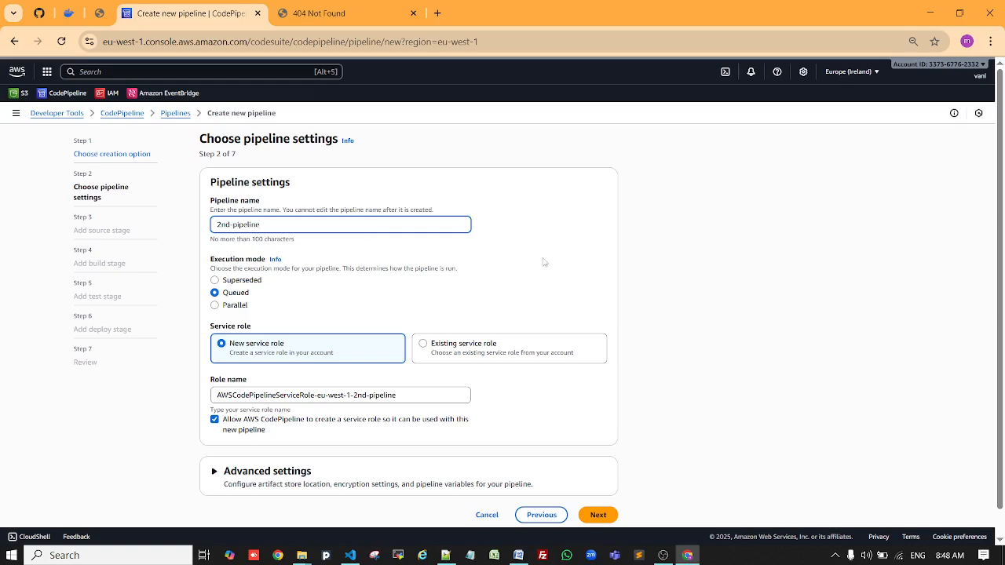
scroll(574, 382, down, 1)
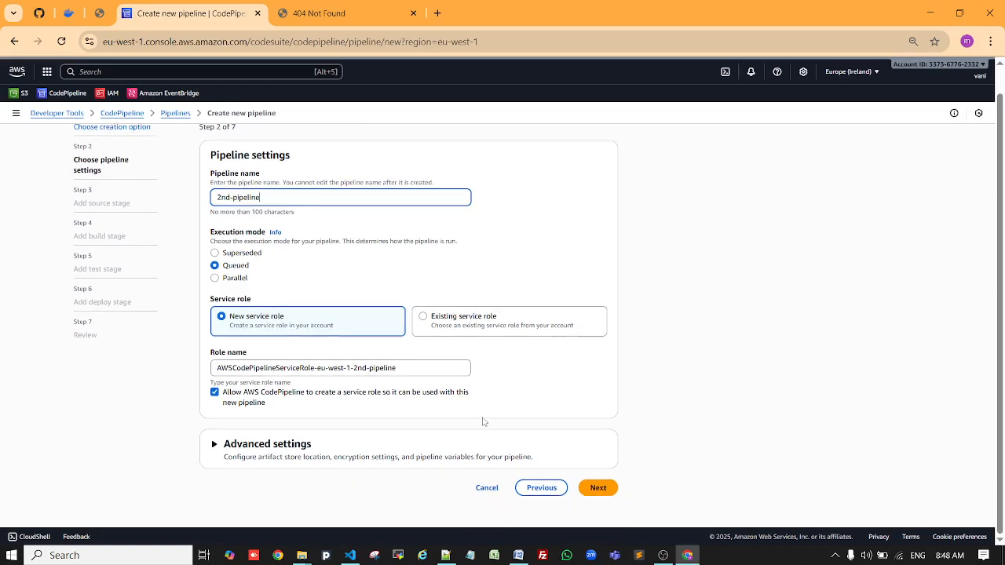
click(304, 445)
scroll(564, 422, down, 2)
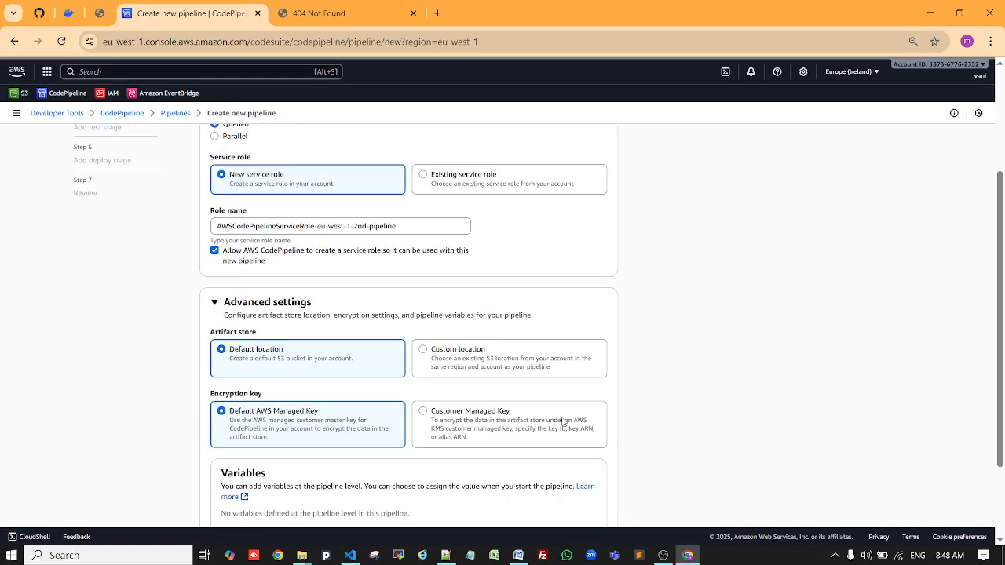
scroll(562, 421, down, 2)
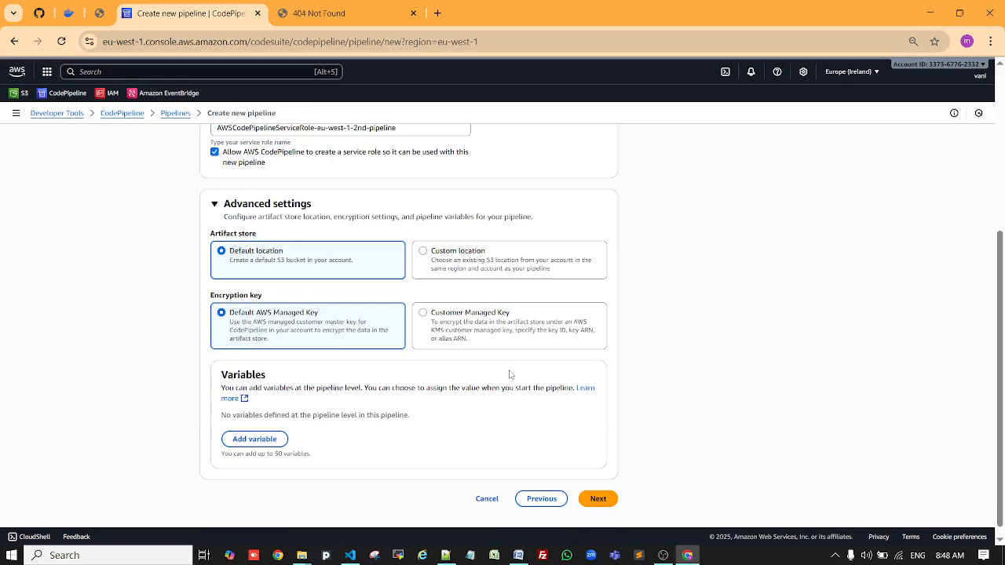
scroll(568, 416, down, 1)
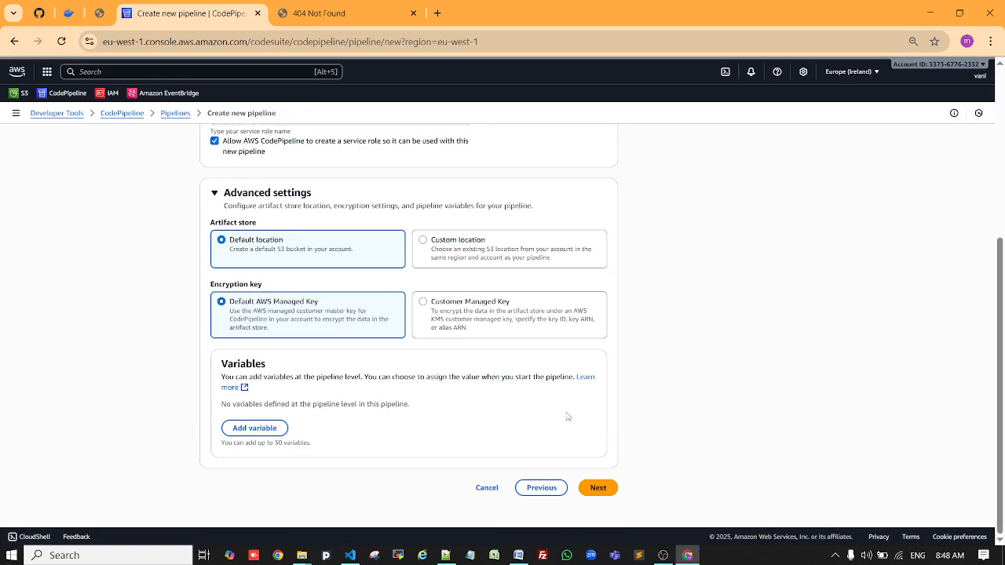
click(597, 489)
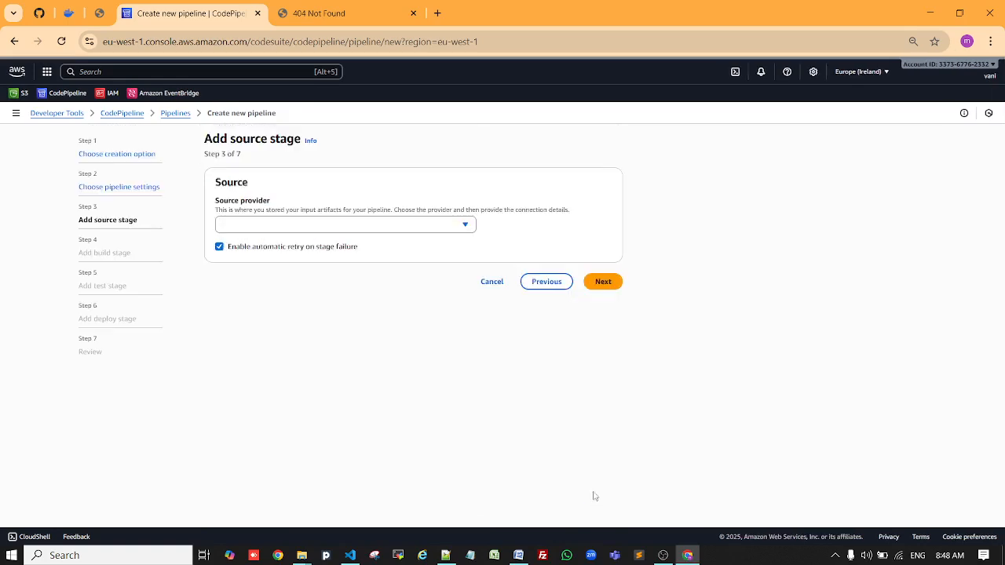
Step: Set the source provider to GitHub (via GitHub App) and choose the existing secondpipeline connection
click(464, 228)
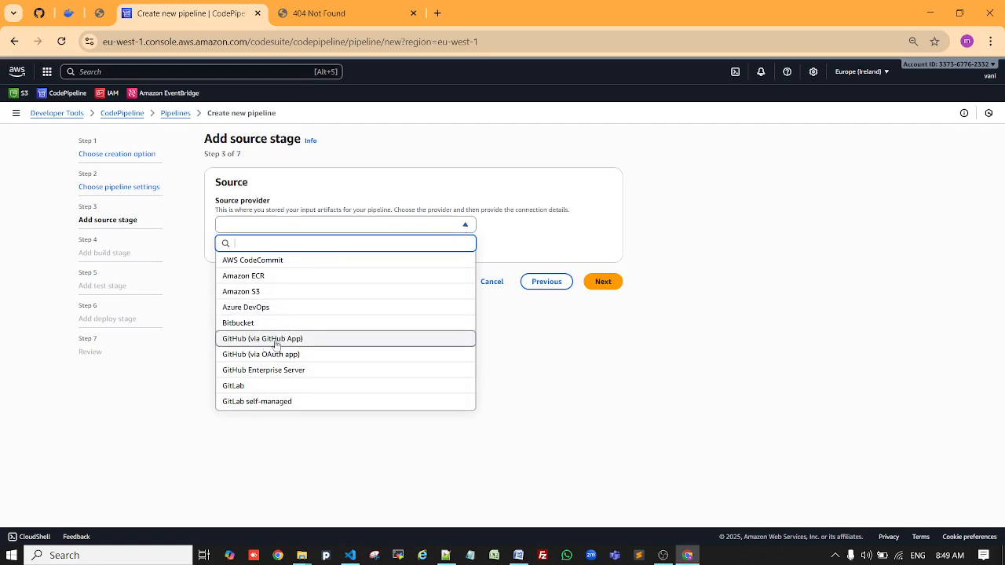
click(302, 344)
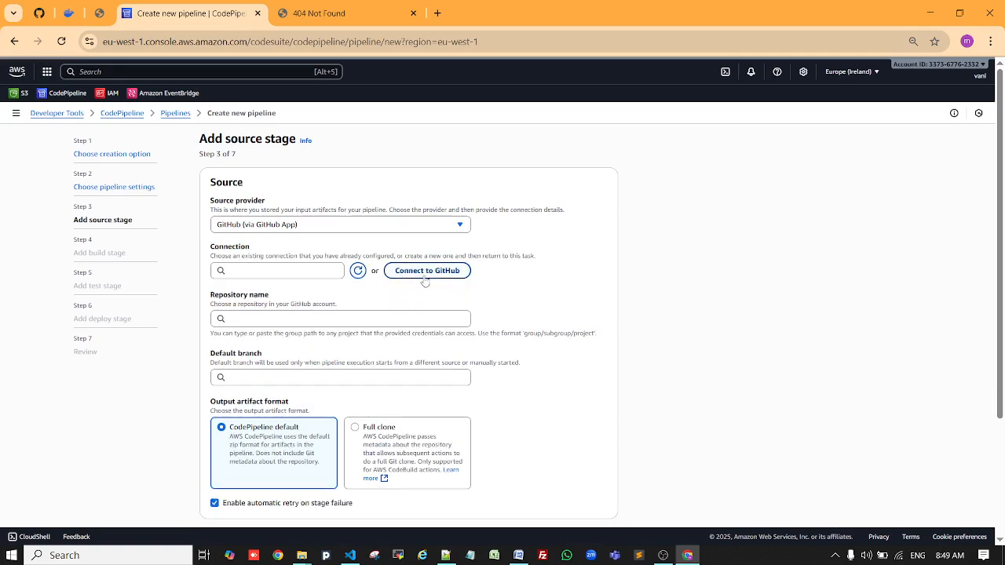
click(425, 279)
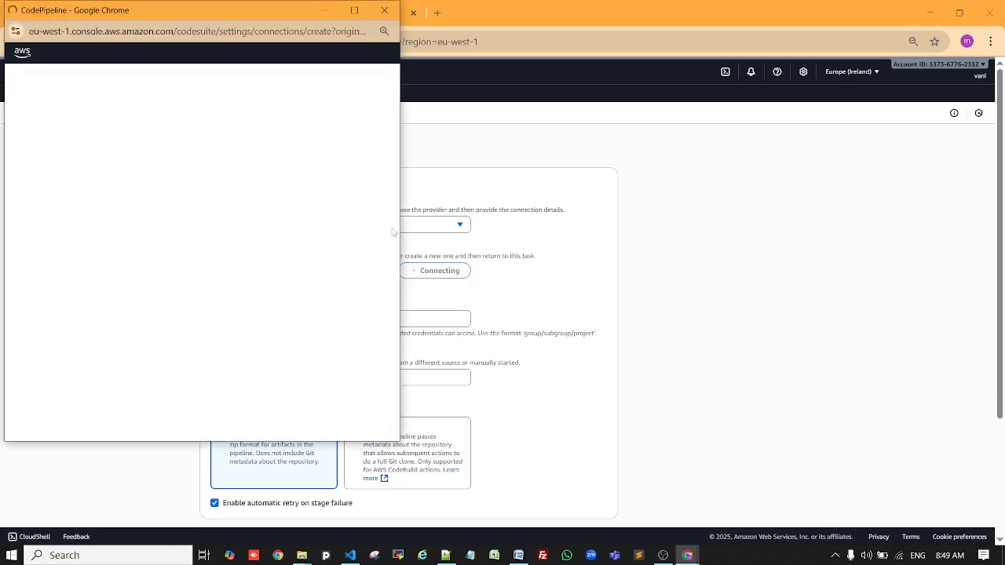
click(385, 11)
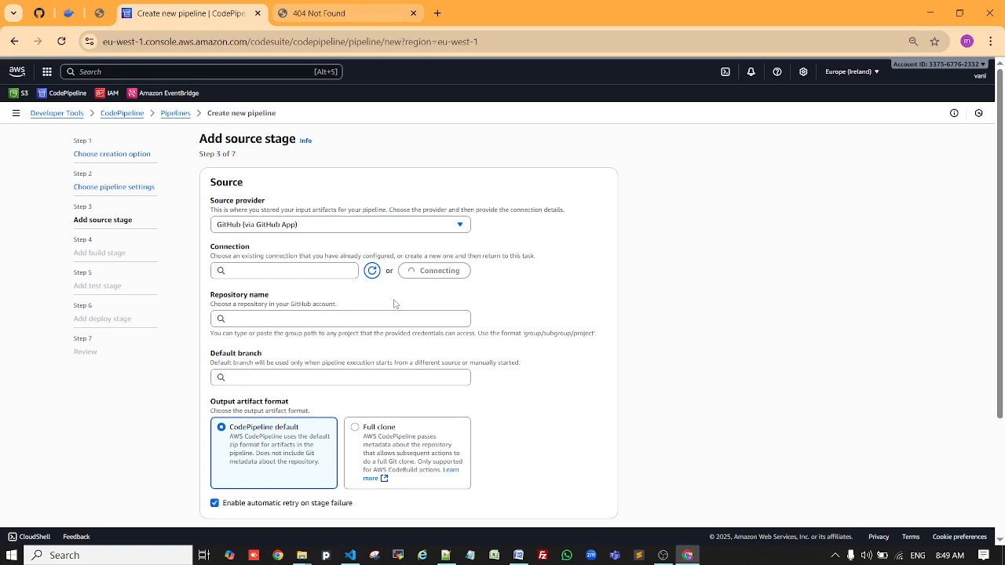
click(319, 272)
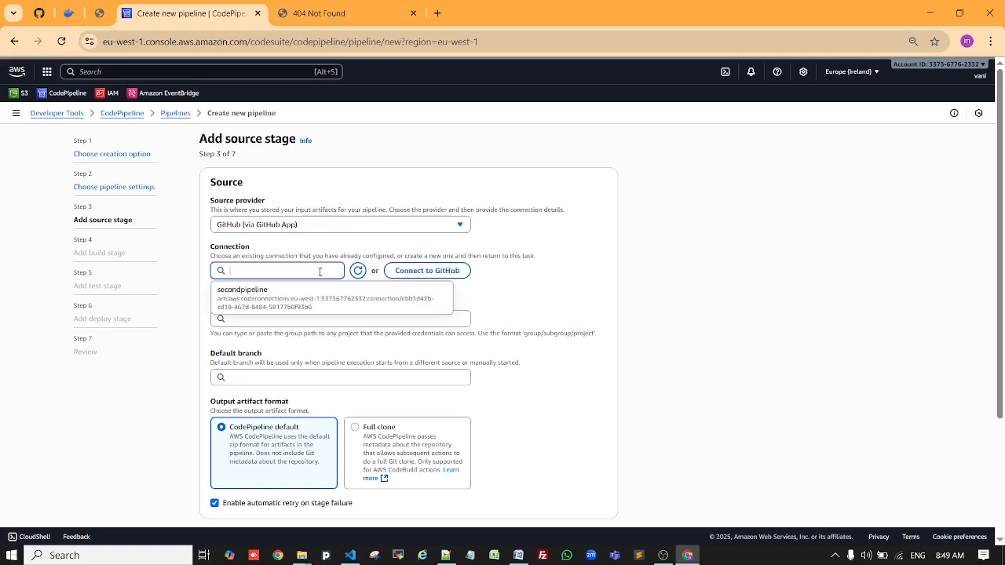
click(264, 303)
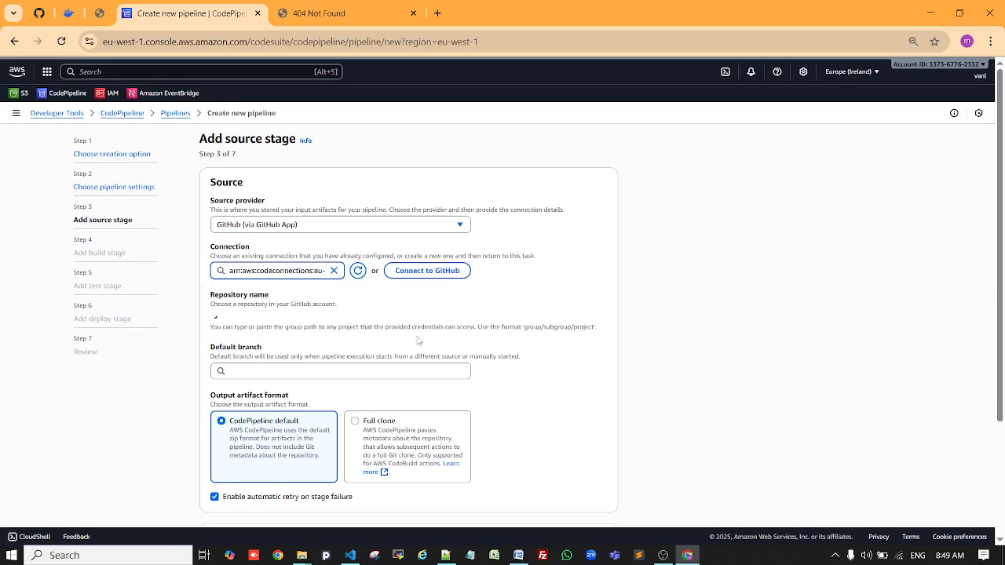
Step: Choose the my-website-repo repository with master as the default branch, and continue to the build stage
click(316, 322)
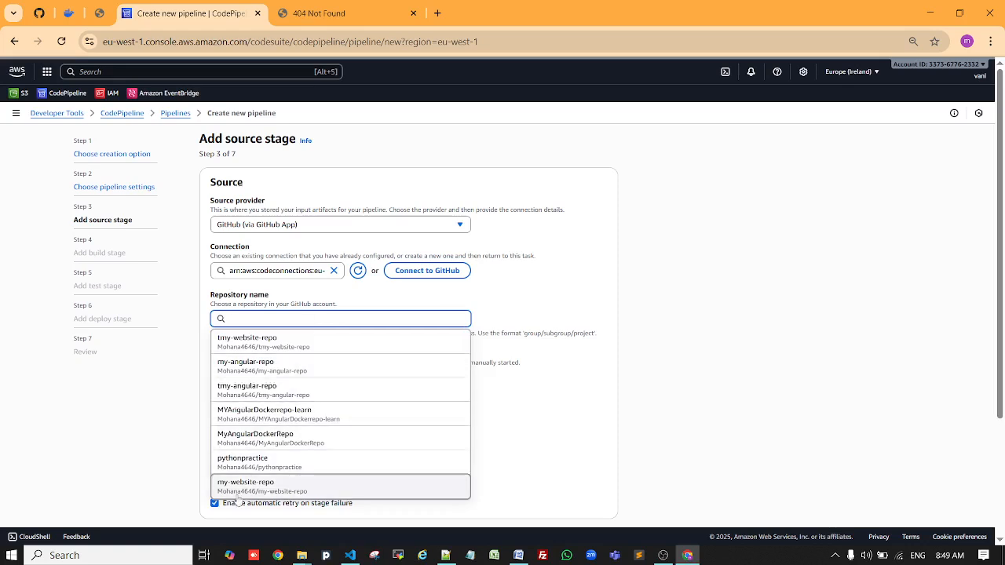
click(288, 496)
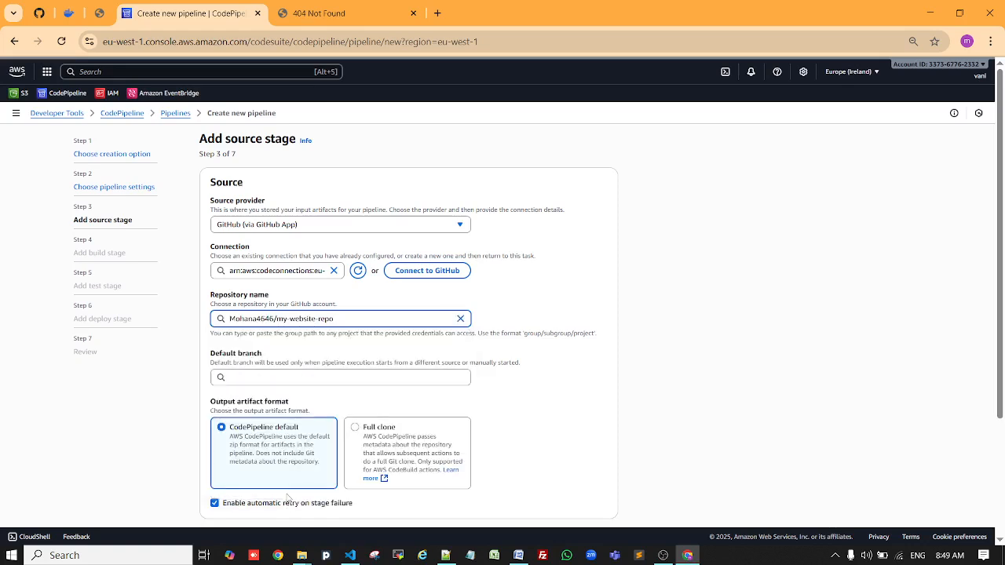
click(309, 378)
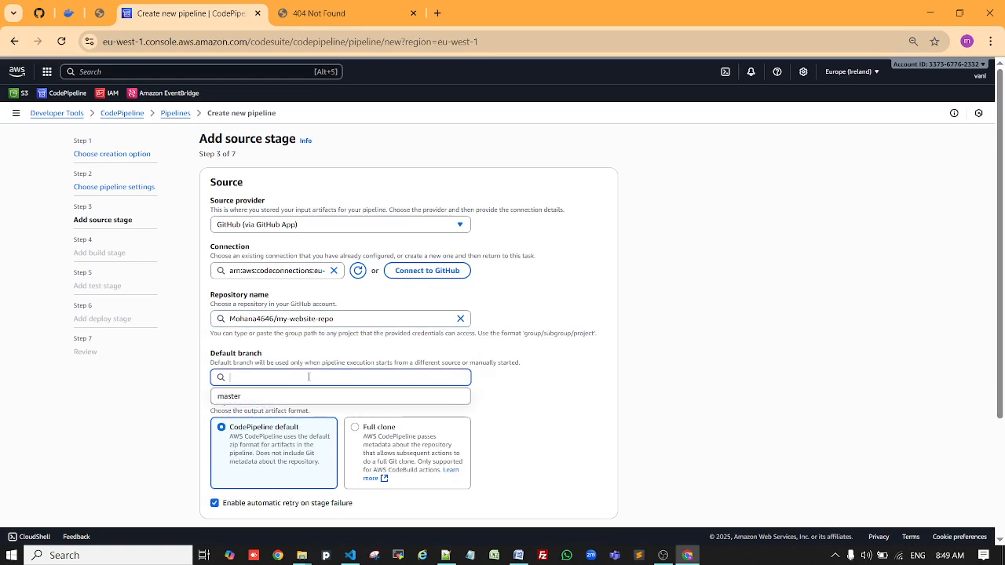
click(290, 397)
scroll(570, 459, down, 2)
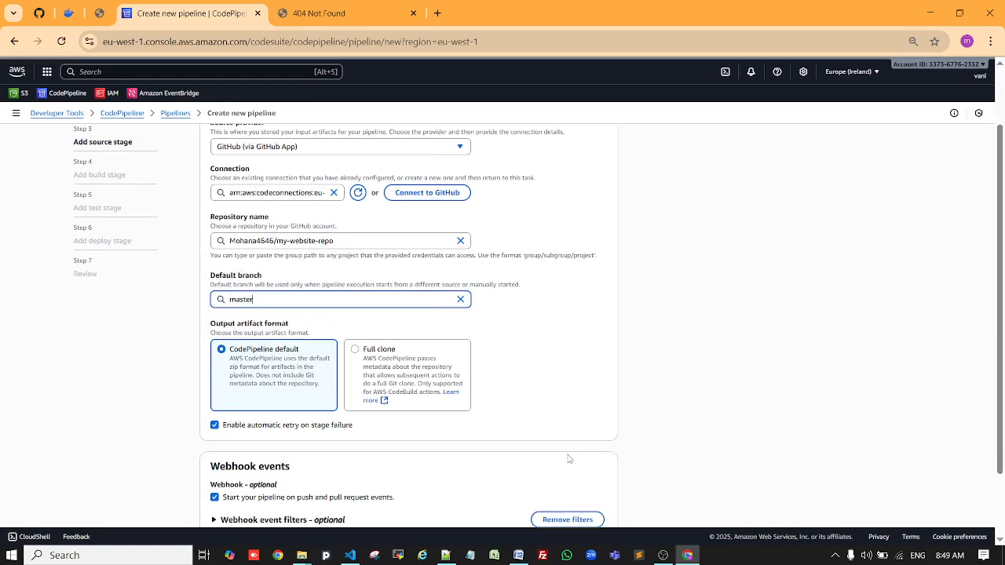
scroll(568, 461, down, 1)
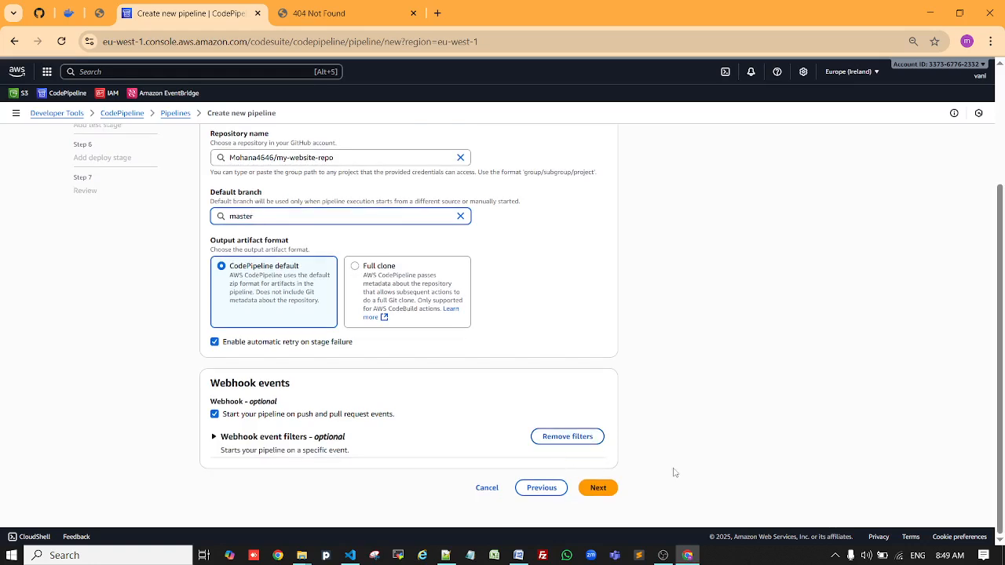
click(594, 487)
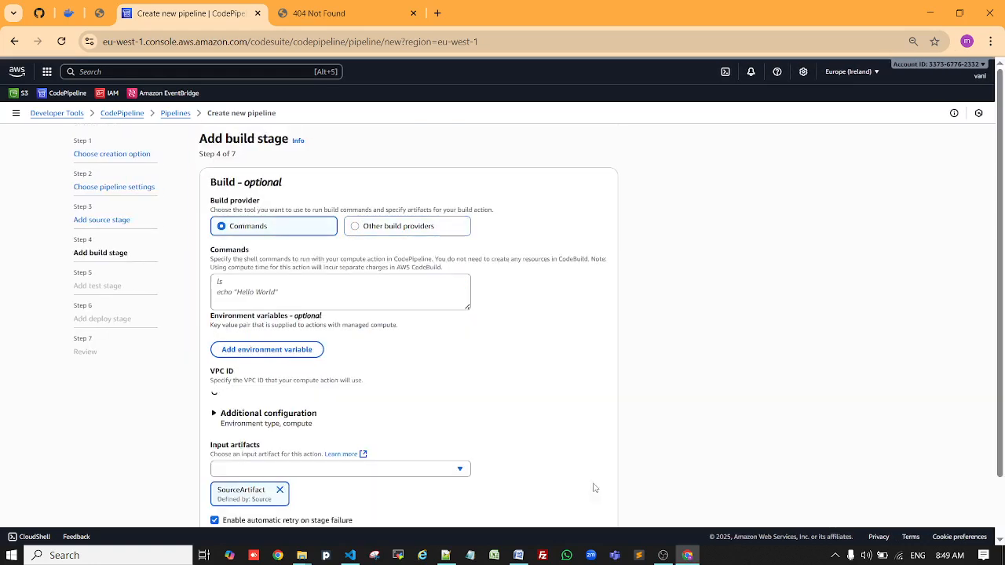
Step: Skip the pipeline's build stage and test stage
scroll(562, 310, down, 1)
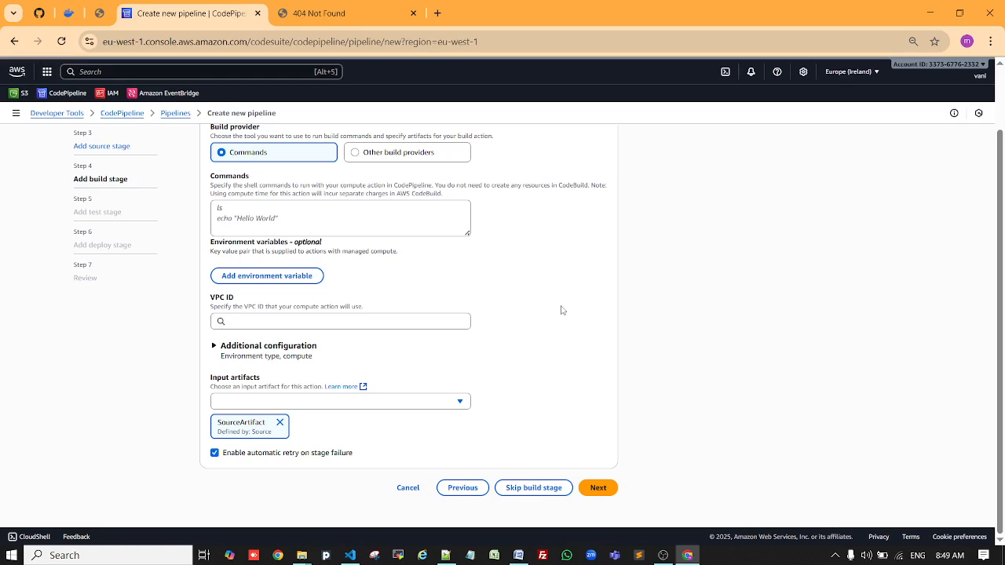
click(537, 487)
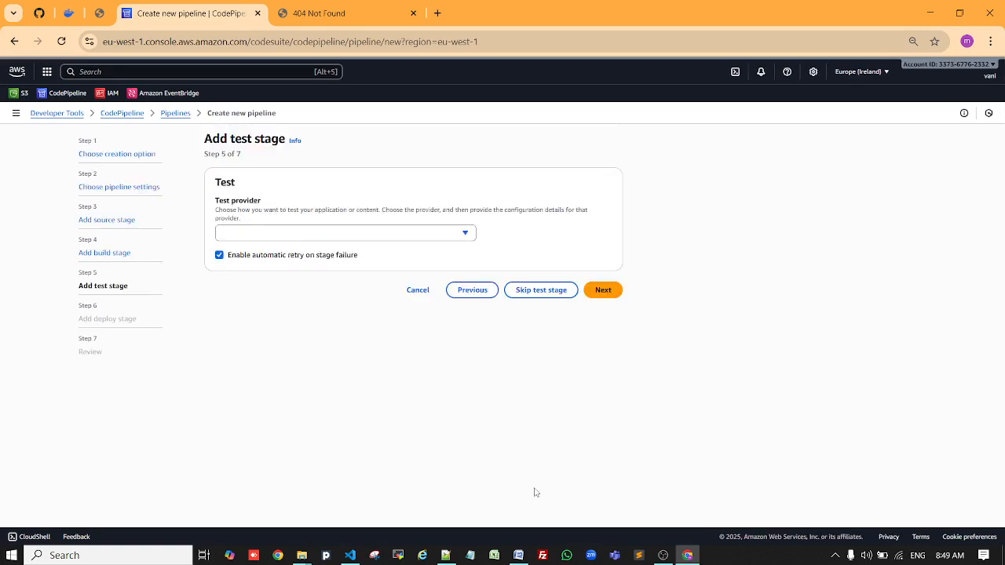
click(531, 299)
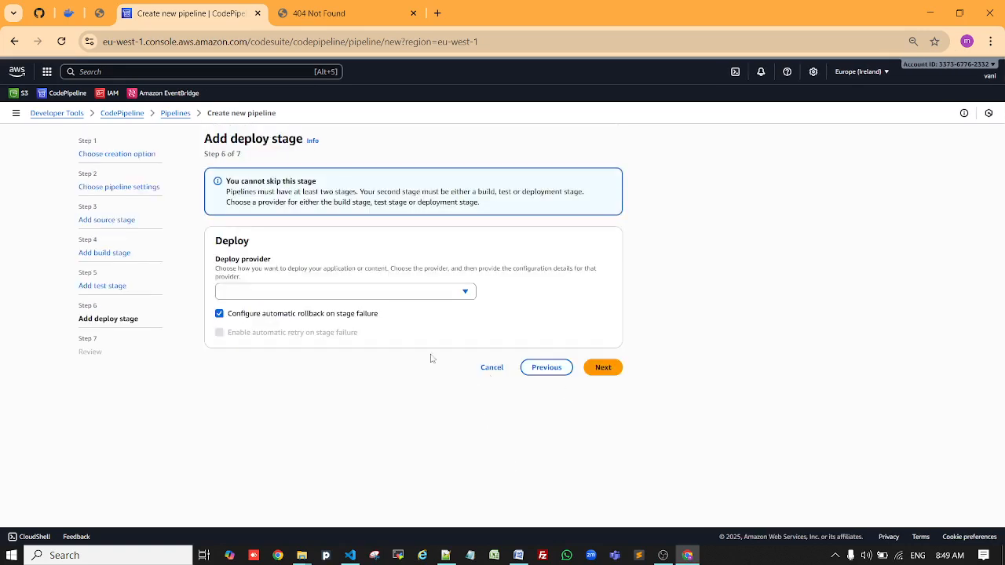
Step: Configure an Amazon S3 deploy stage to bucket my-website-po with file extraction before deploy, and continue to the review
click(462, 293)
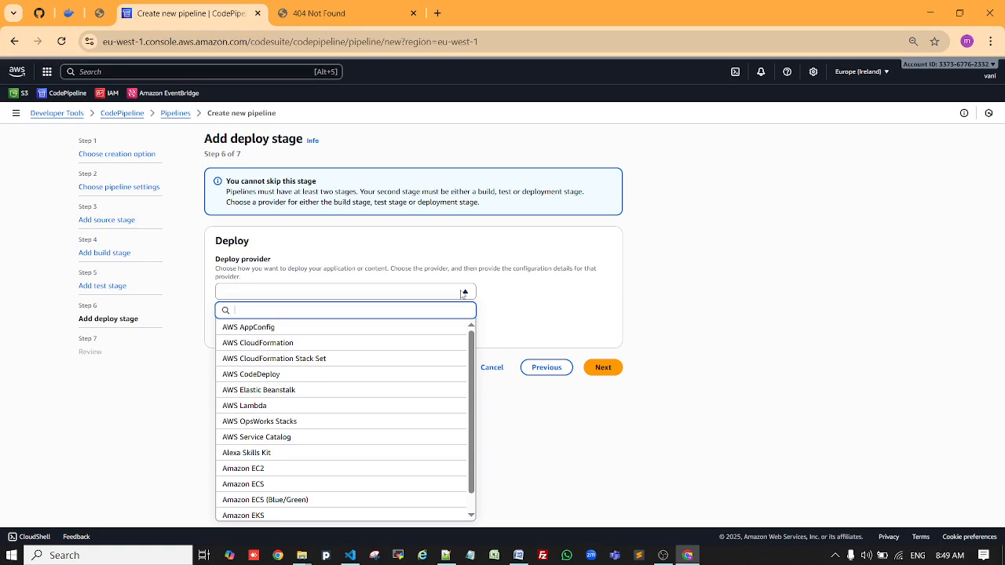
scroll(361, 381, down, 1)
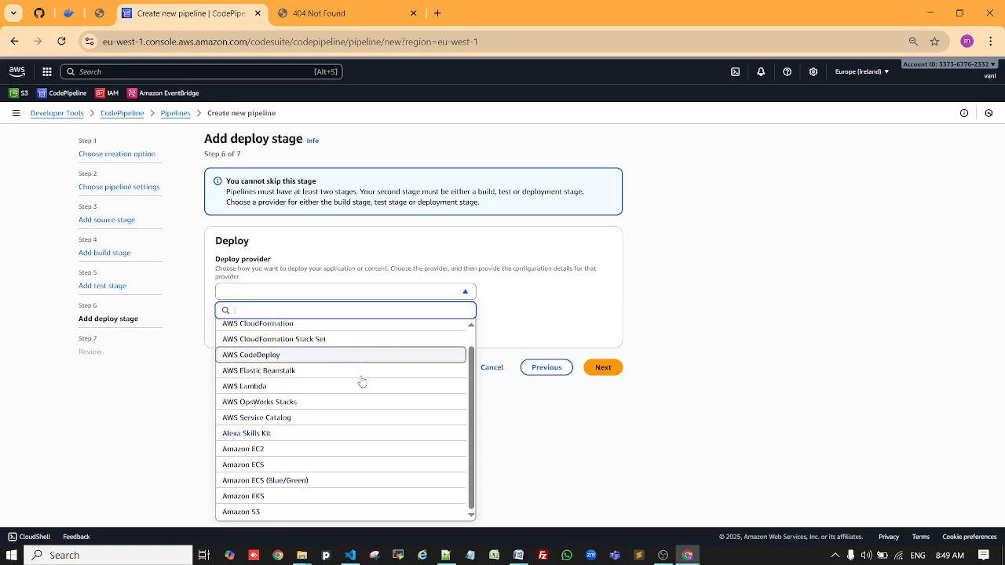
click(257, 514)
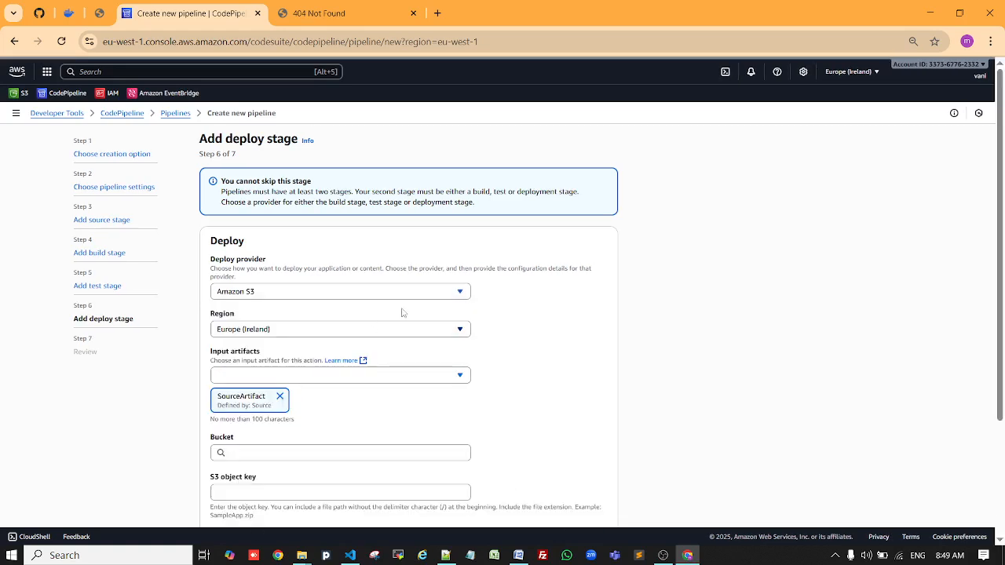
scroll(585, 390, down, 1)
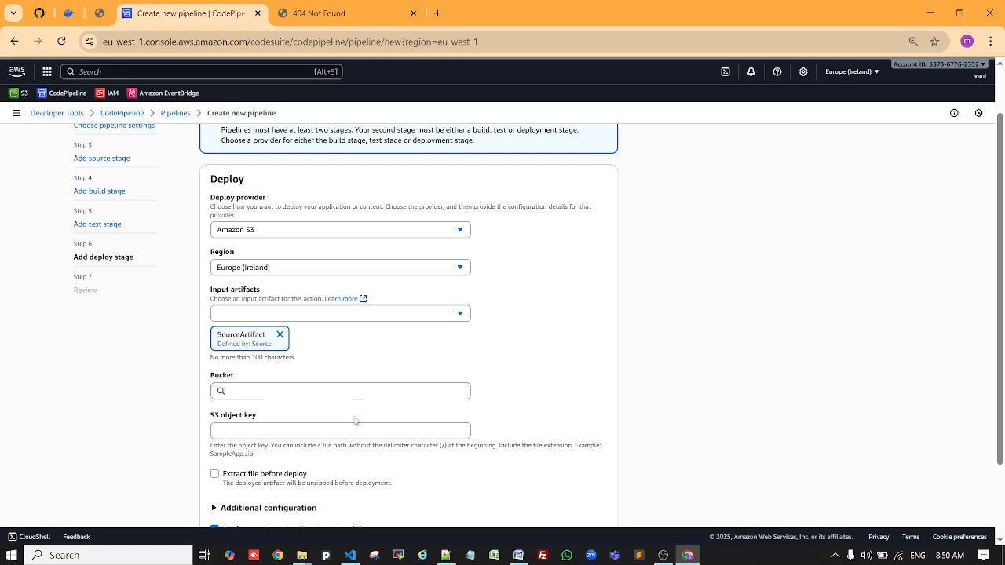
click(325, 387)
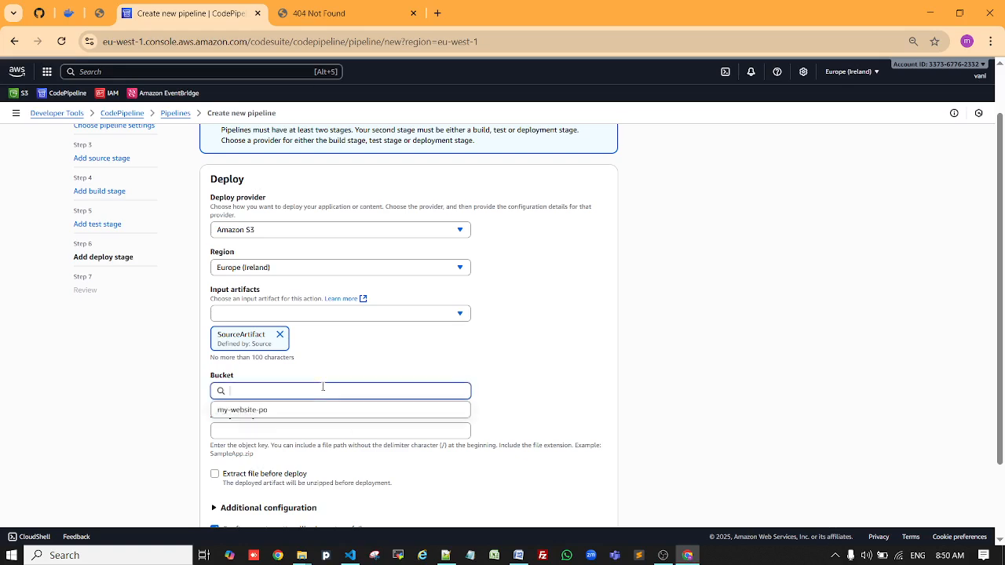
click(262, 414)
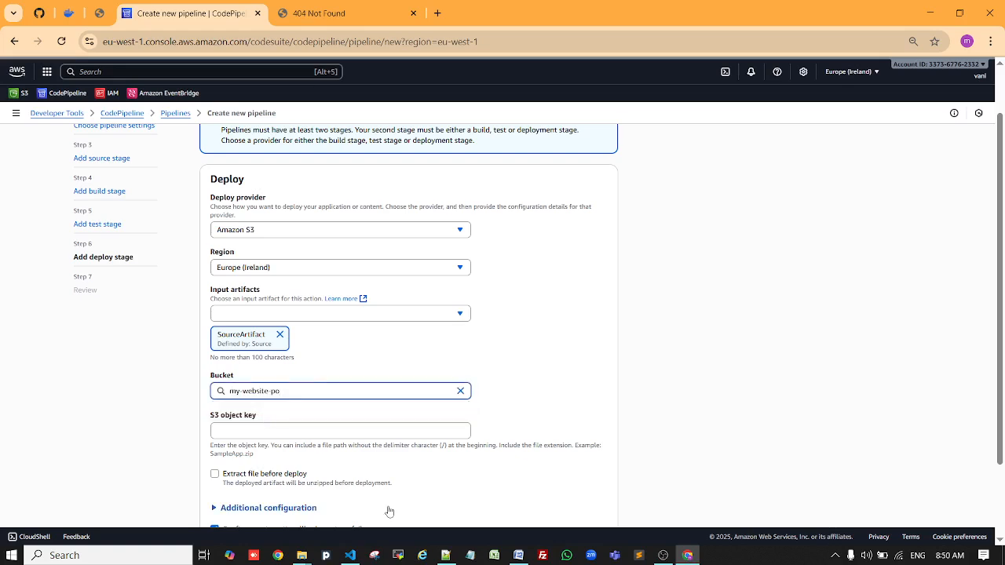
click(215, 475)
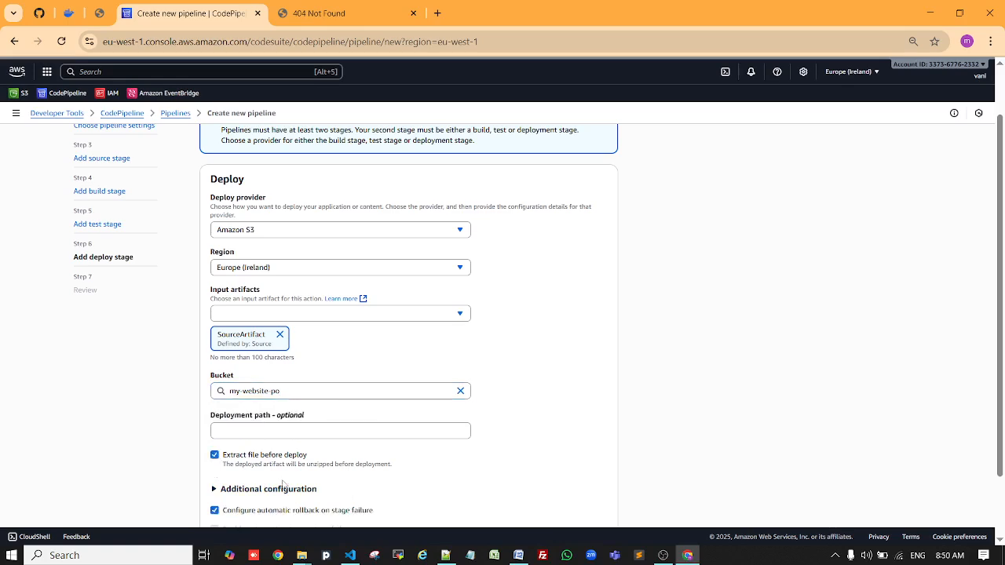
scroll(584, 503, down, 2)
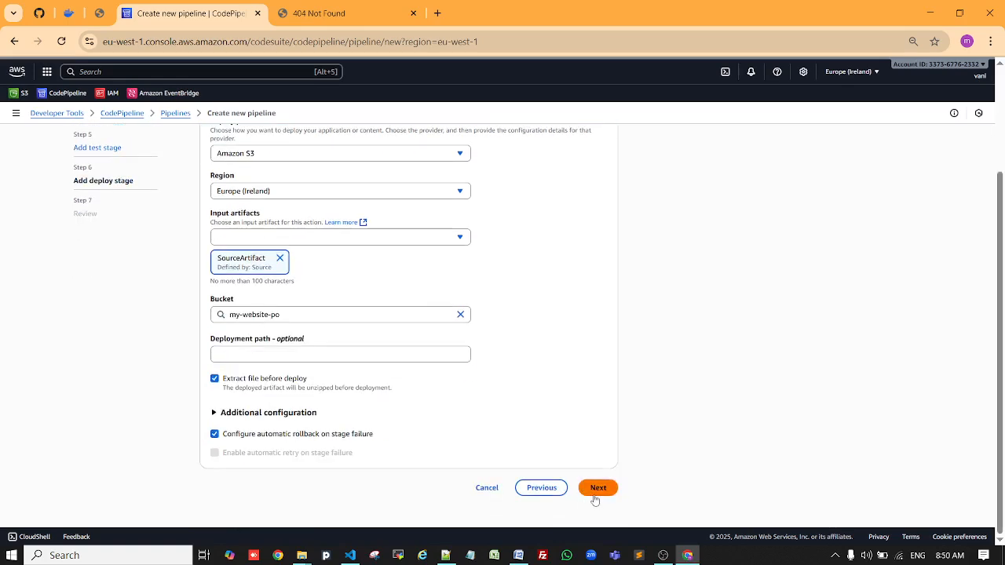
click(596, 489)
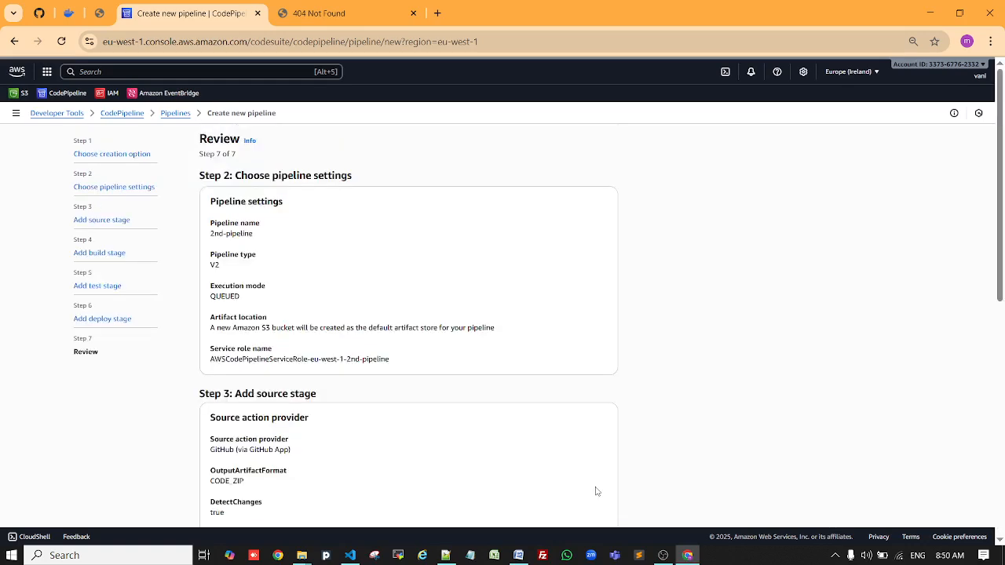
Step: Review the settings and create the pipeline, and reload the my-website-po S3 website page to check the deployment
scroll(597, 381, down, 15)
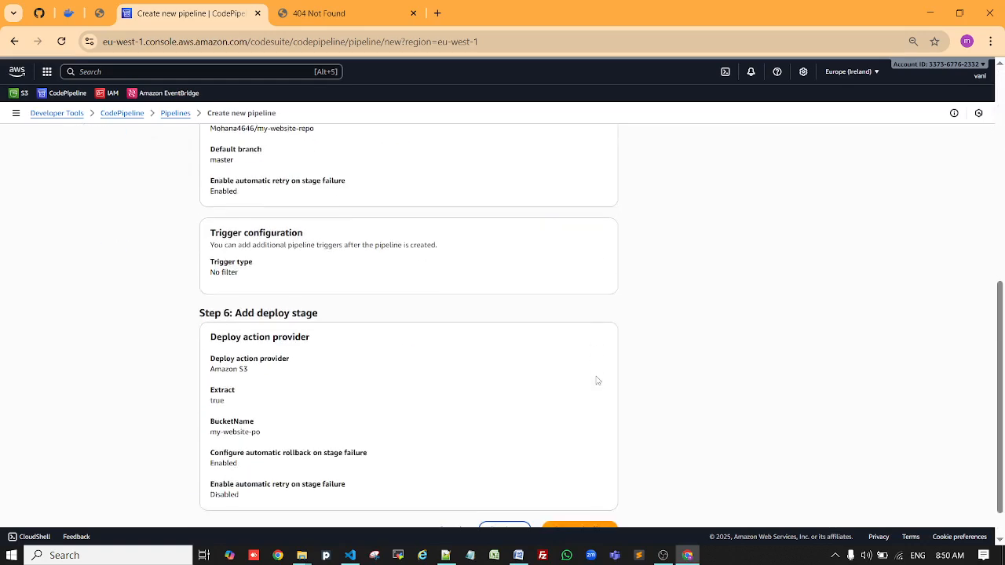
scroll(632, 433, up, 15)
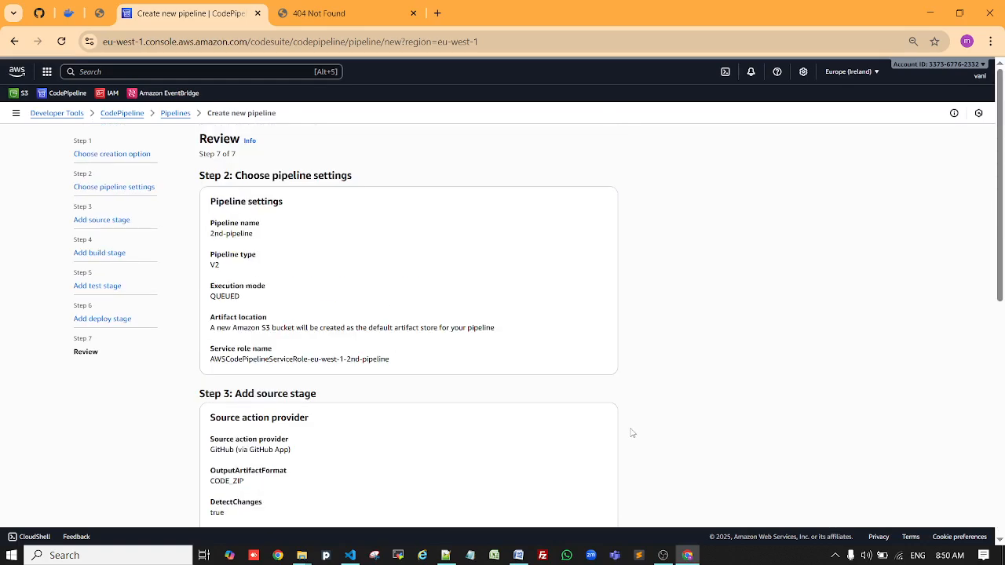
scroll(631, 432, down, 15)
click(587, 488)
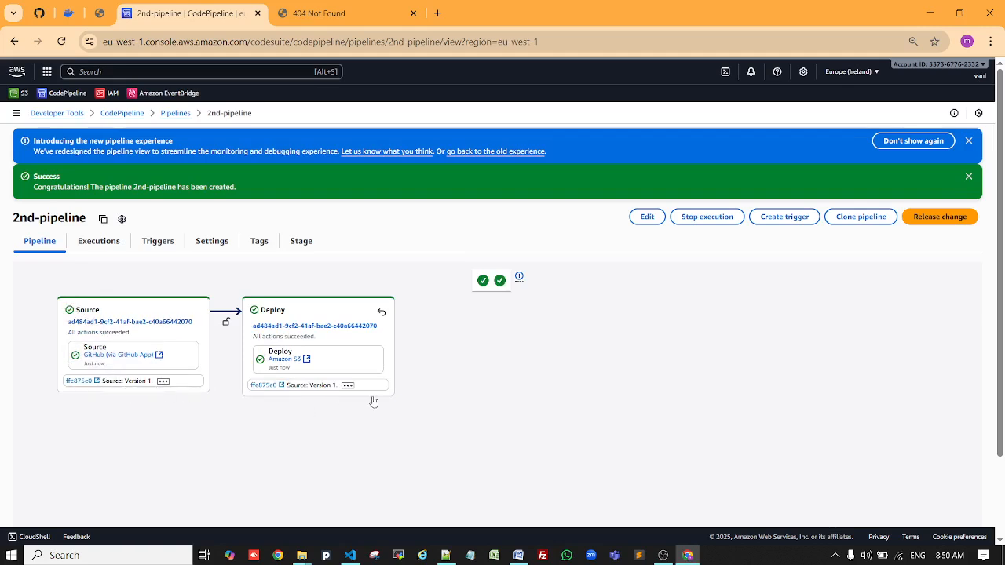
click(345, 15)
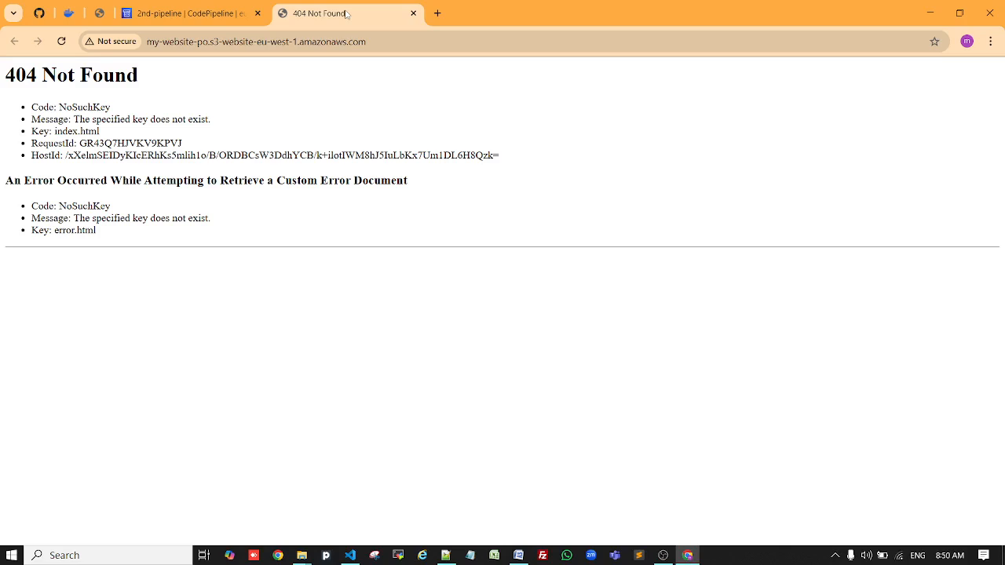
click(63, 42)
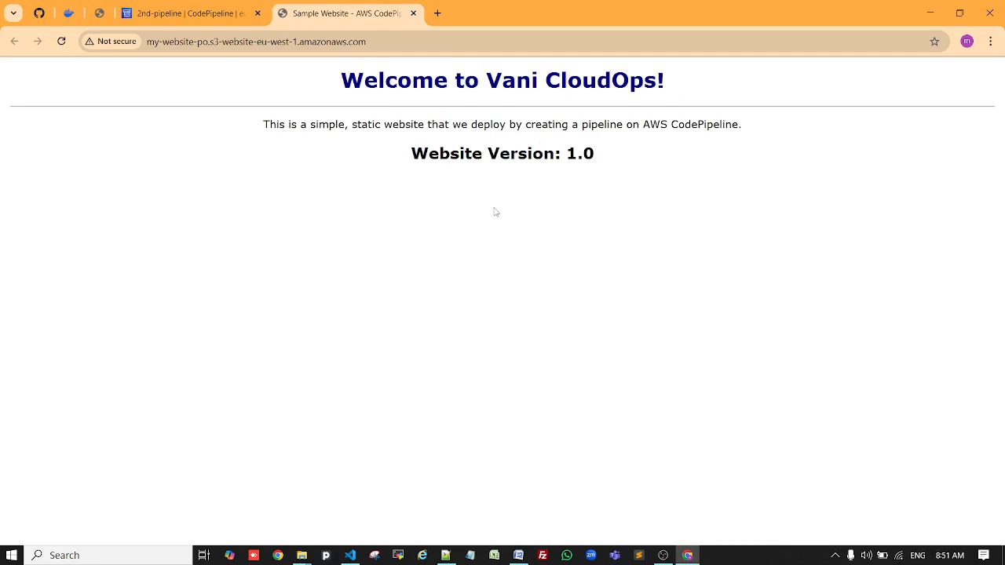
Step: Check the 2nd-pipeline status, and in VS Code set the website version in index.html to 2.0 and save the file
click(165, 13)
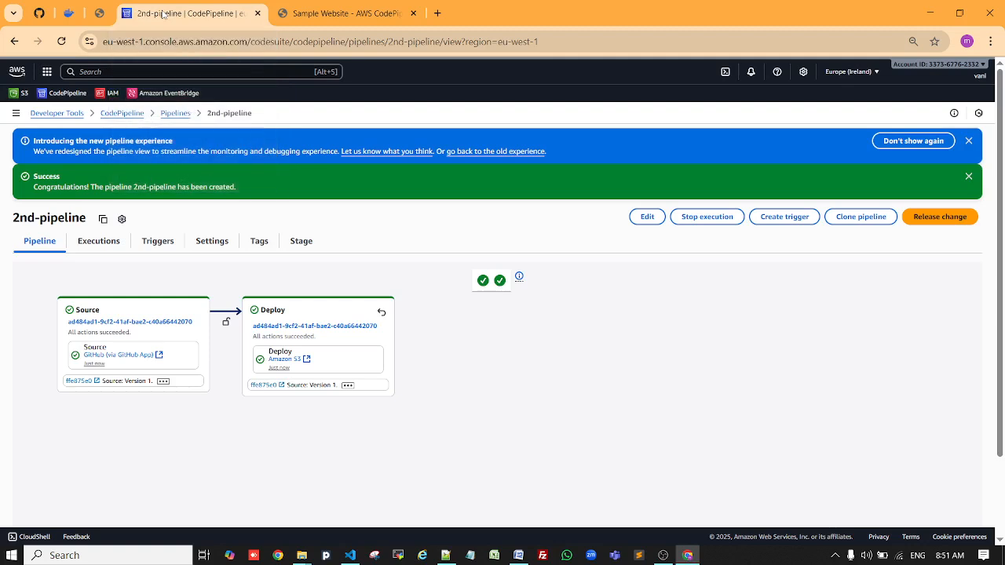
click(388, 17)
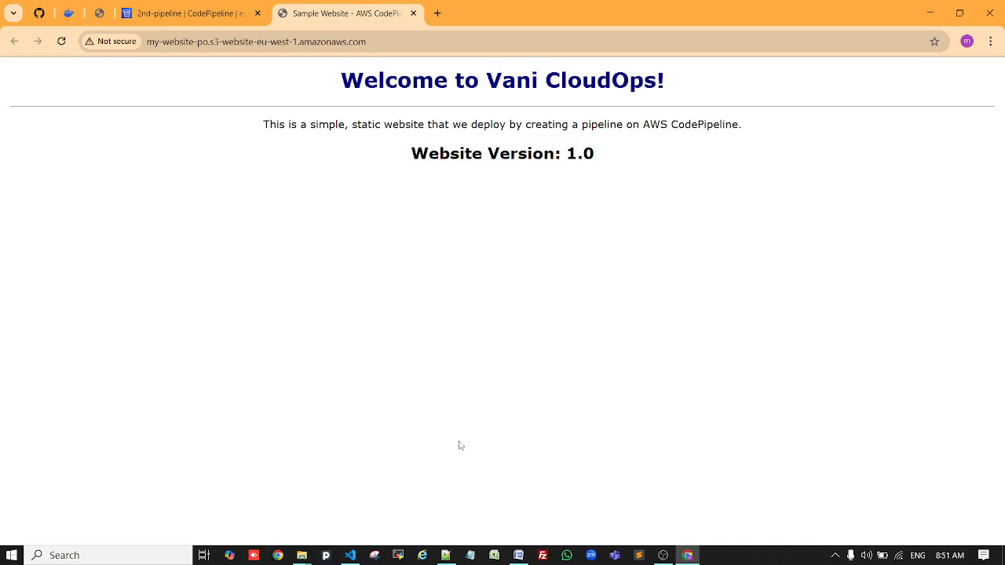
click(349, 555)
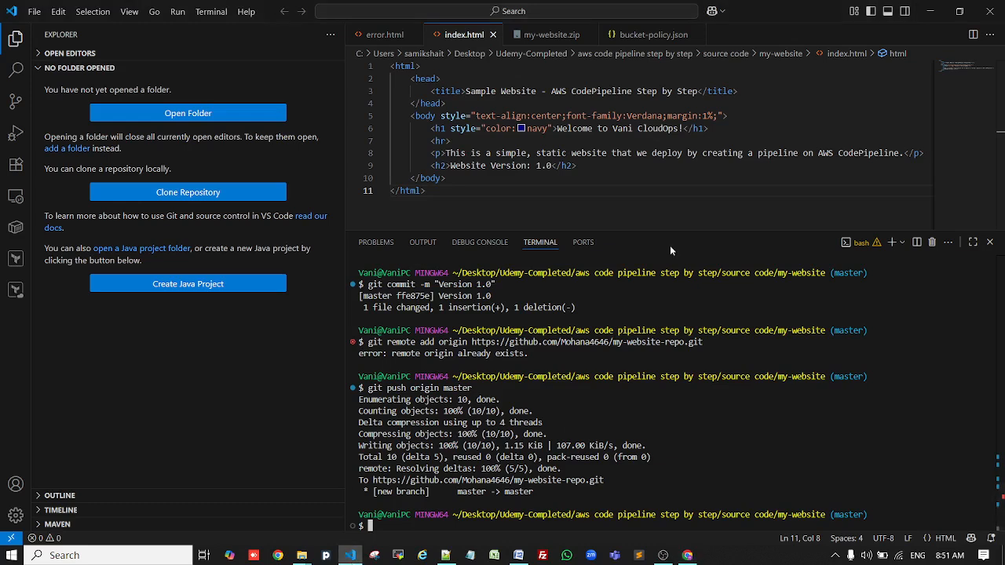
click(541, 165)
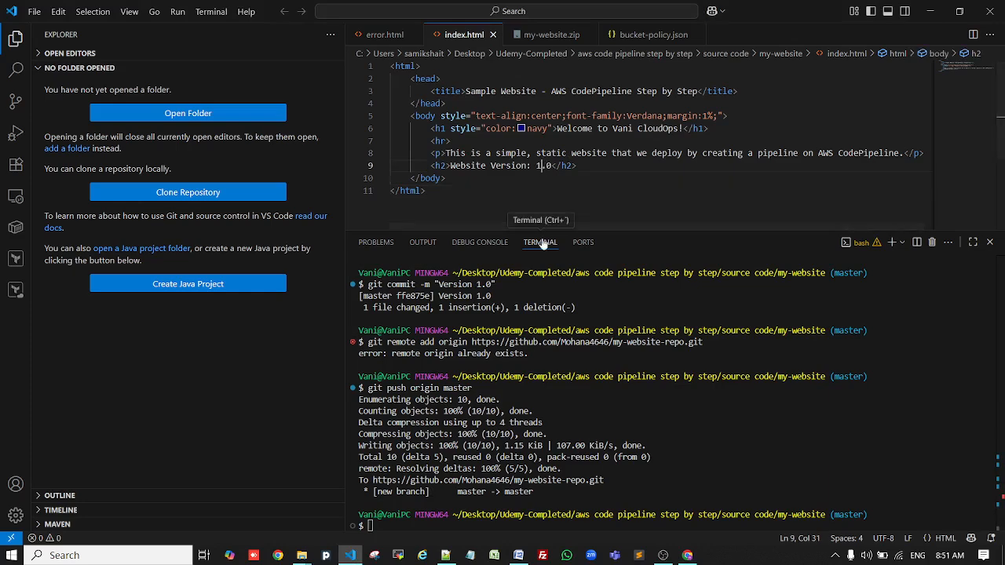
key(BackSpace)
text(2)
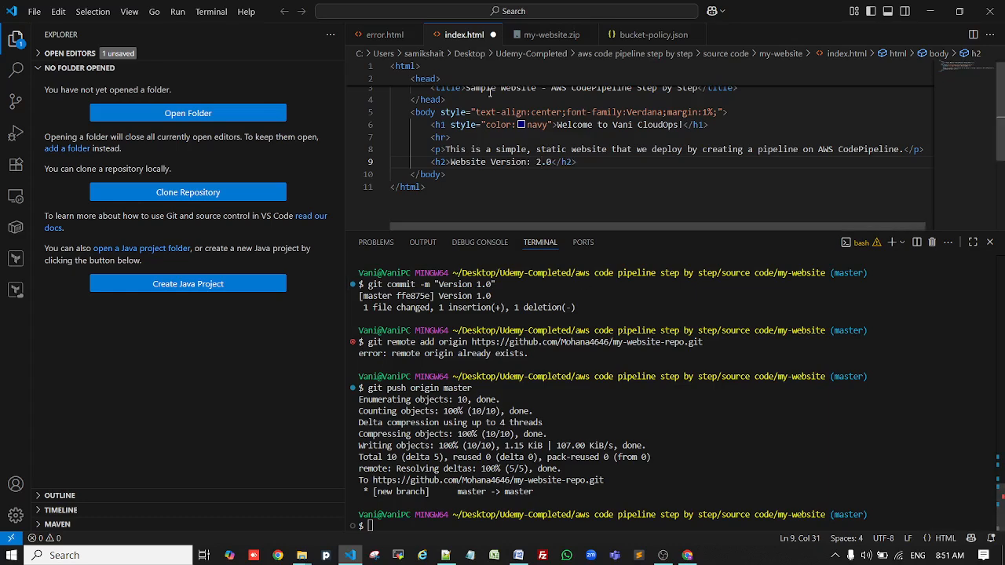
click(483, 186)
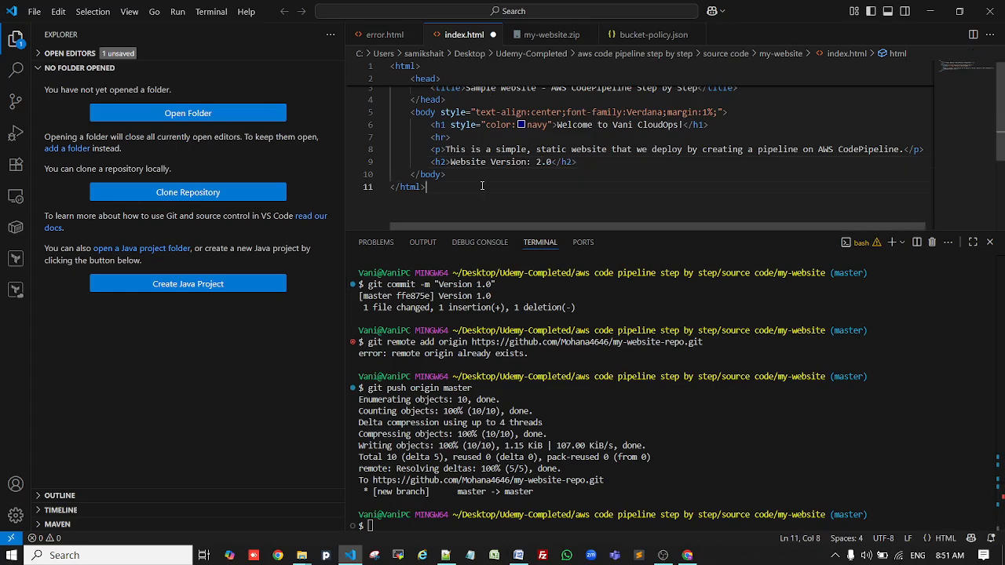
key(ctrl+s)
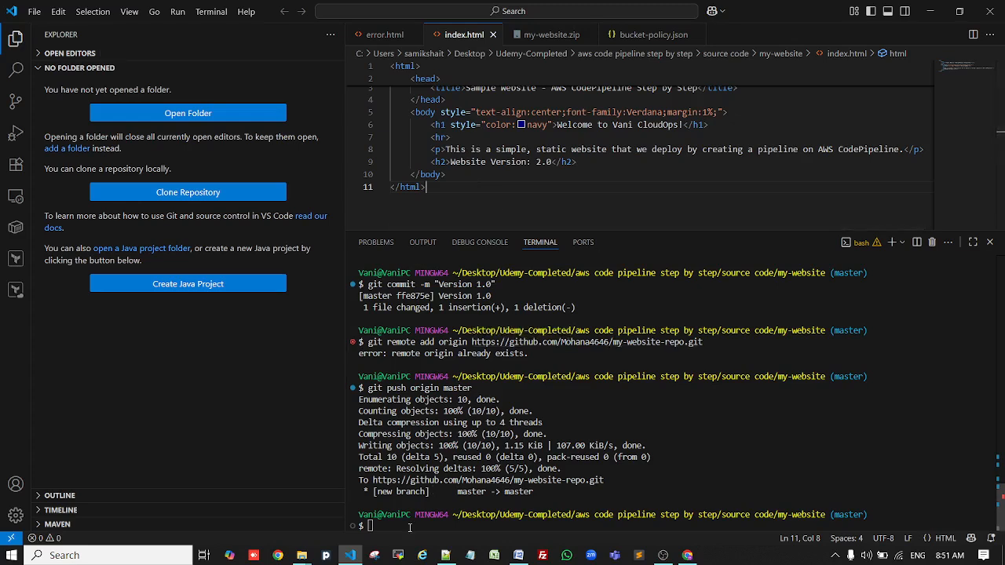
Step: Clear the terminal, commit all changes with the message "Version 2.0", and check the Git status
click(372, 525)
text(clear)
key(Return)
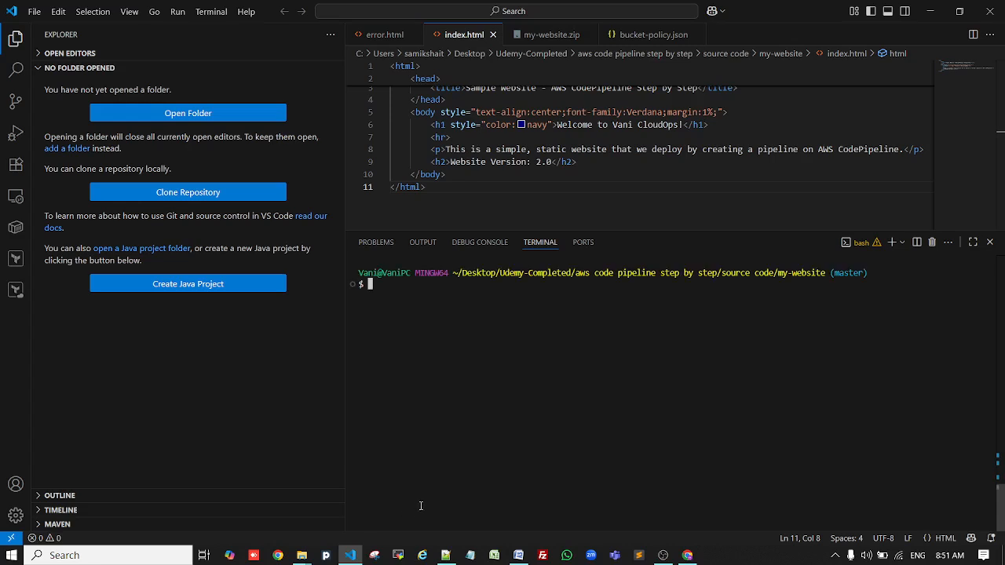
text(git commit -a -)
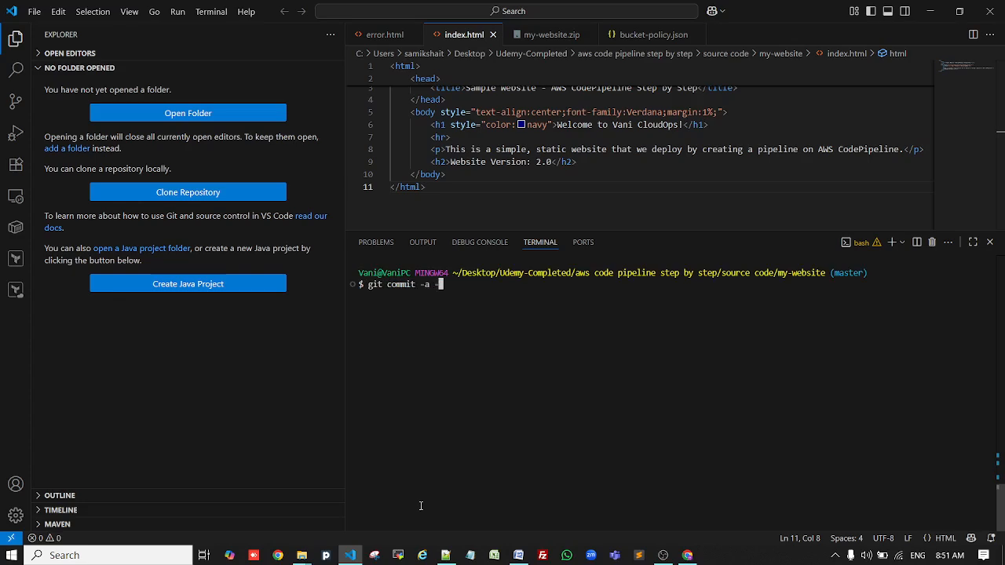
text(m "Version 2.0")
key(Return)
text(git status)
key(Return)
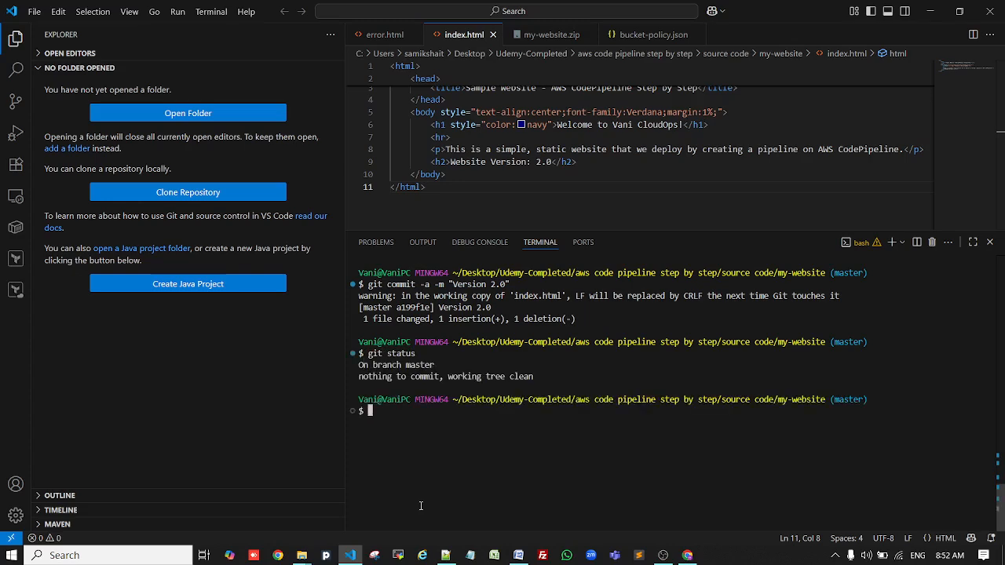
Step: Push the new commit to the master branch of the origin remote
text(git push orig)
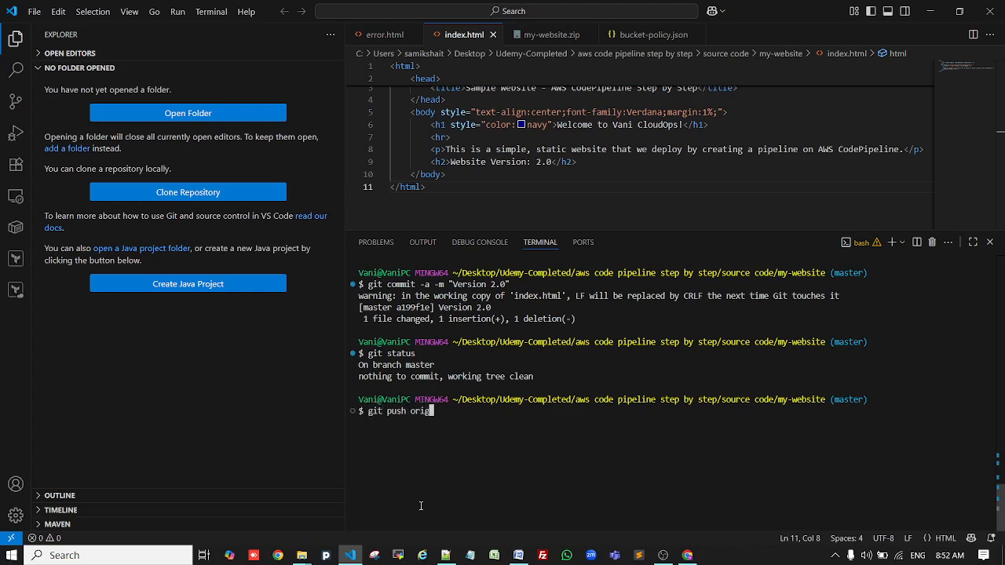
text(in master)
key(Return)
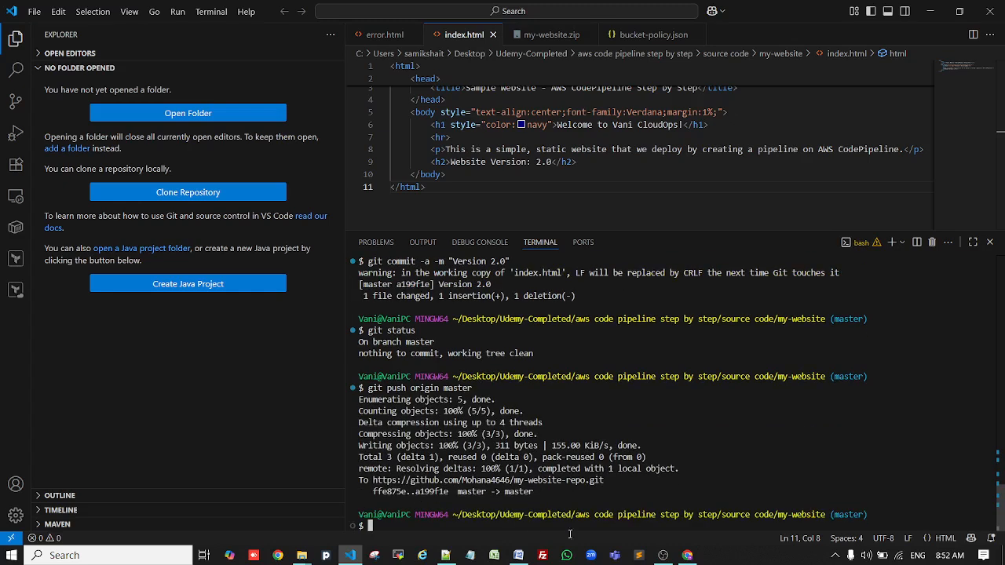
Step: Switch to Chrome, check the 2nd-pipeline source and deploy stages, and reload the my-website-po site to check its version
click(688, 555)
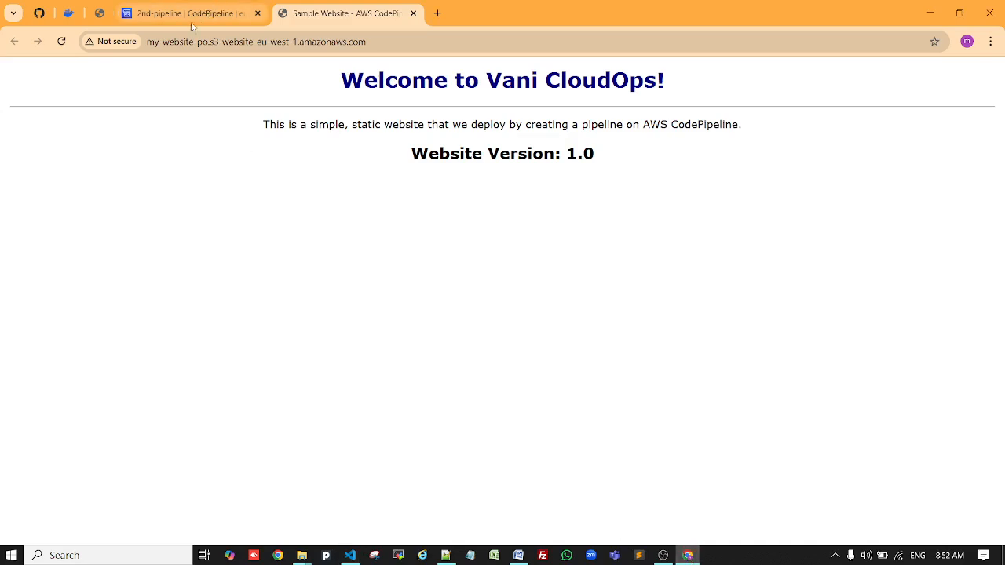
click(61, 42)
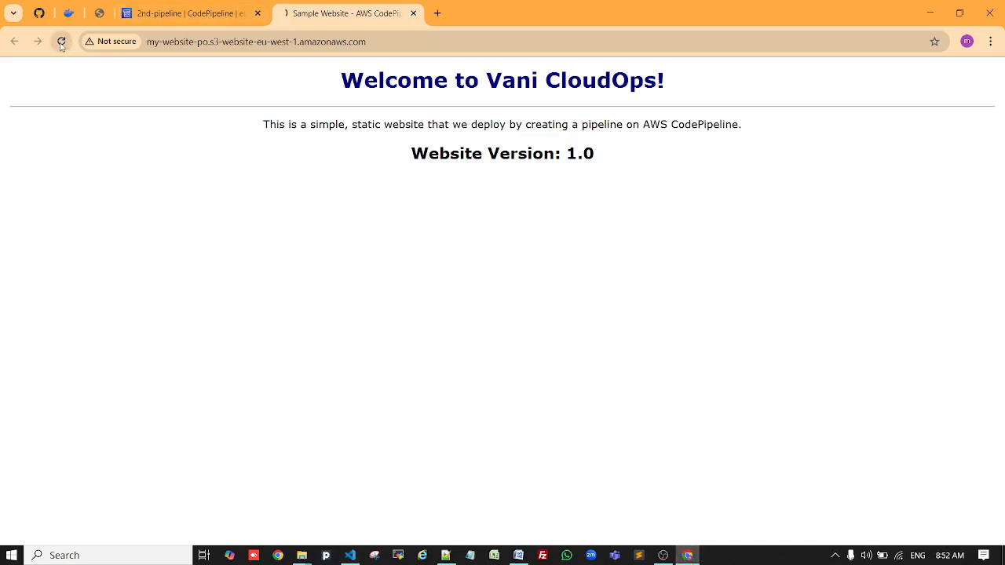
click(171, 13)
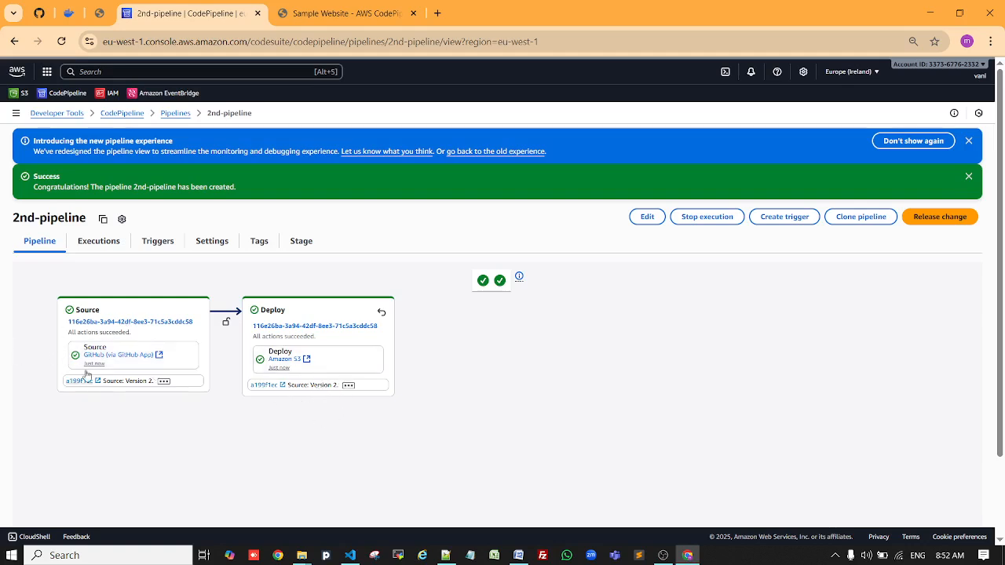
click(353, 13)
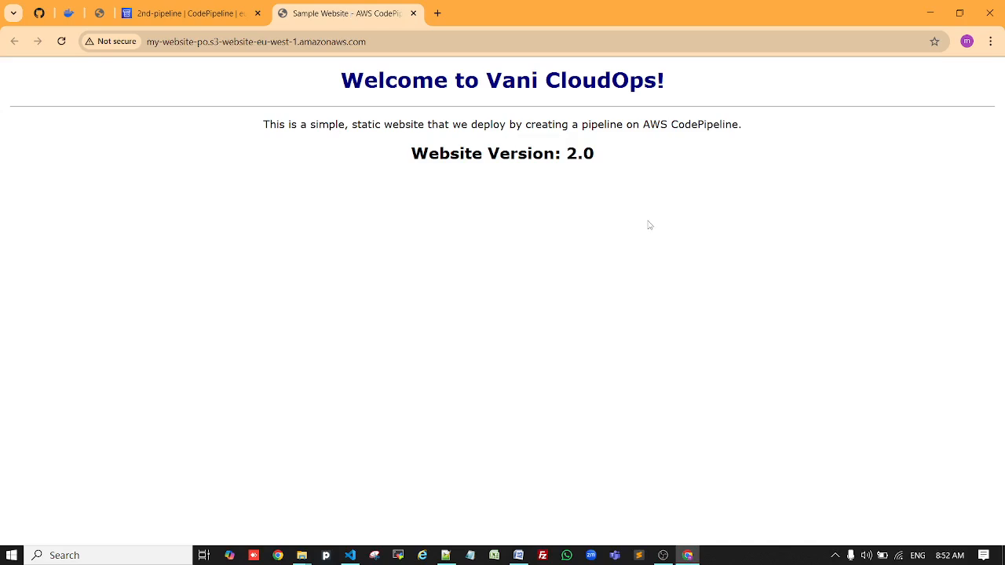
click(61, 40)
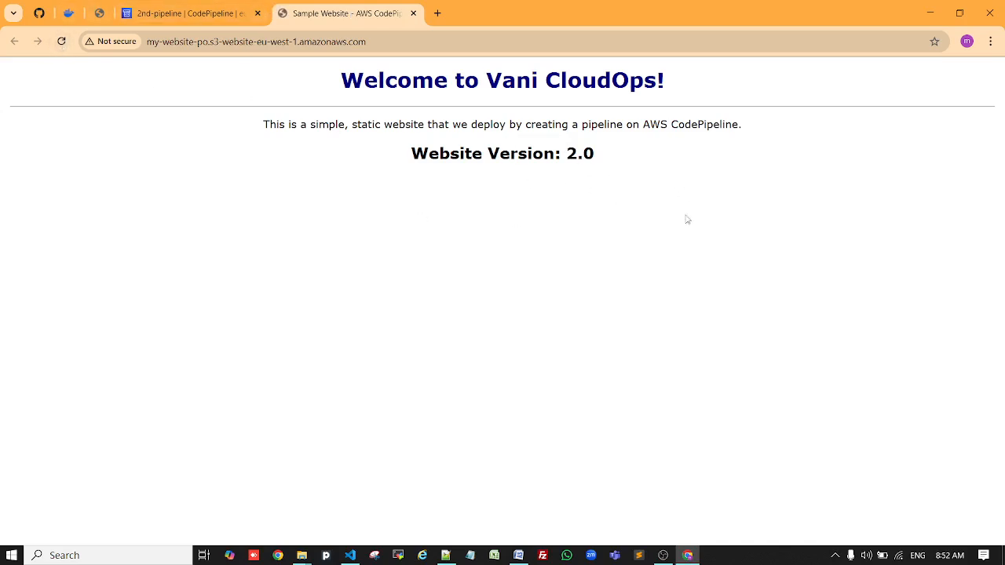